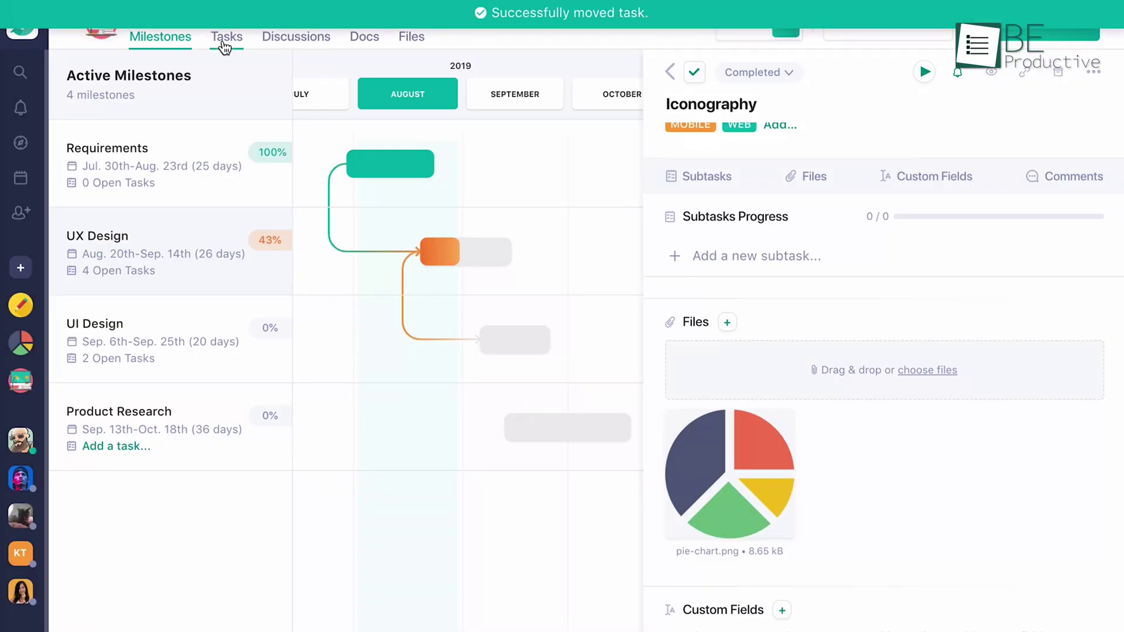
Step: Drag Profile Screen toward Completed, then batch-paste three tasks into TickTick's iPad list and open the first
click(226, 39)
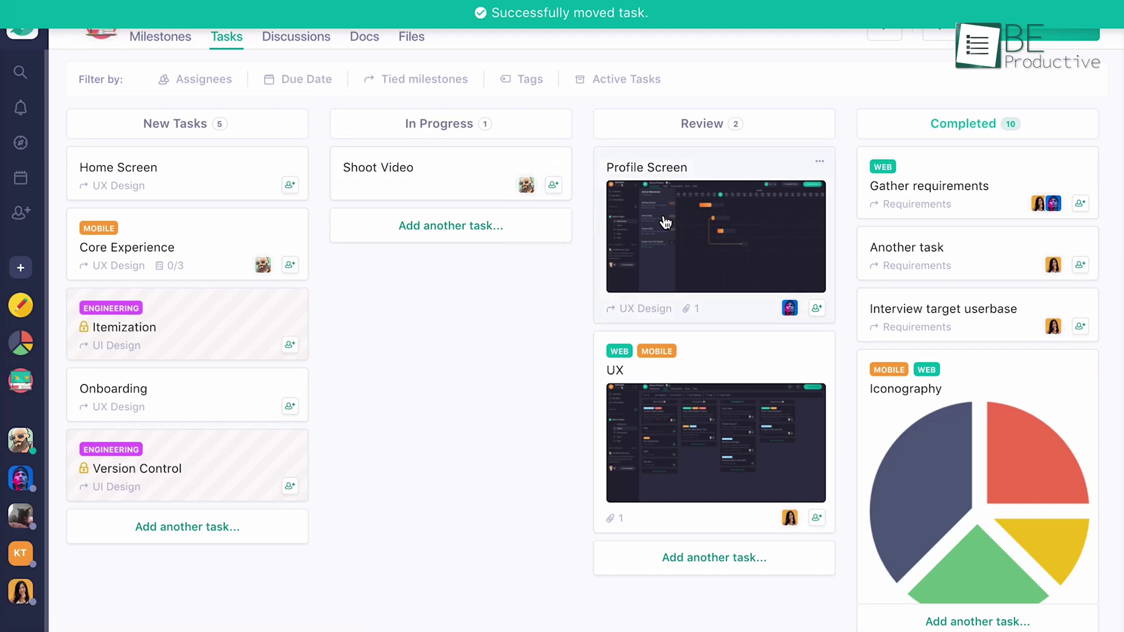
drag(664, 222, 976, 214)
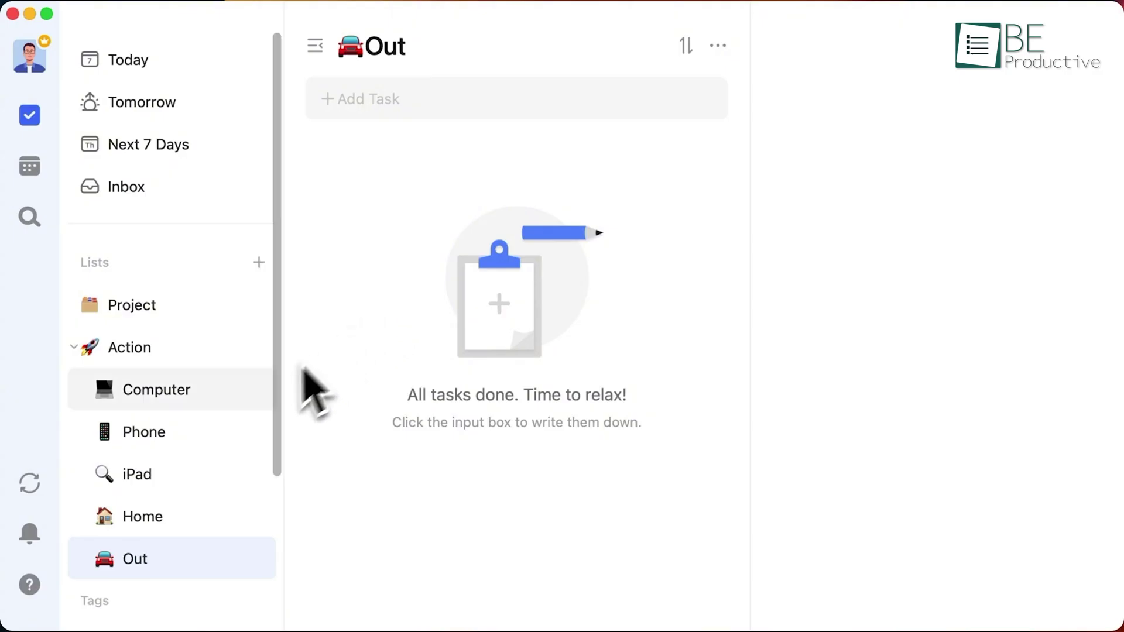
click(211, 492)
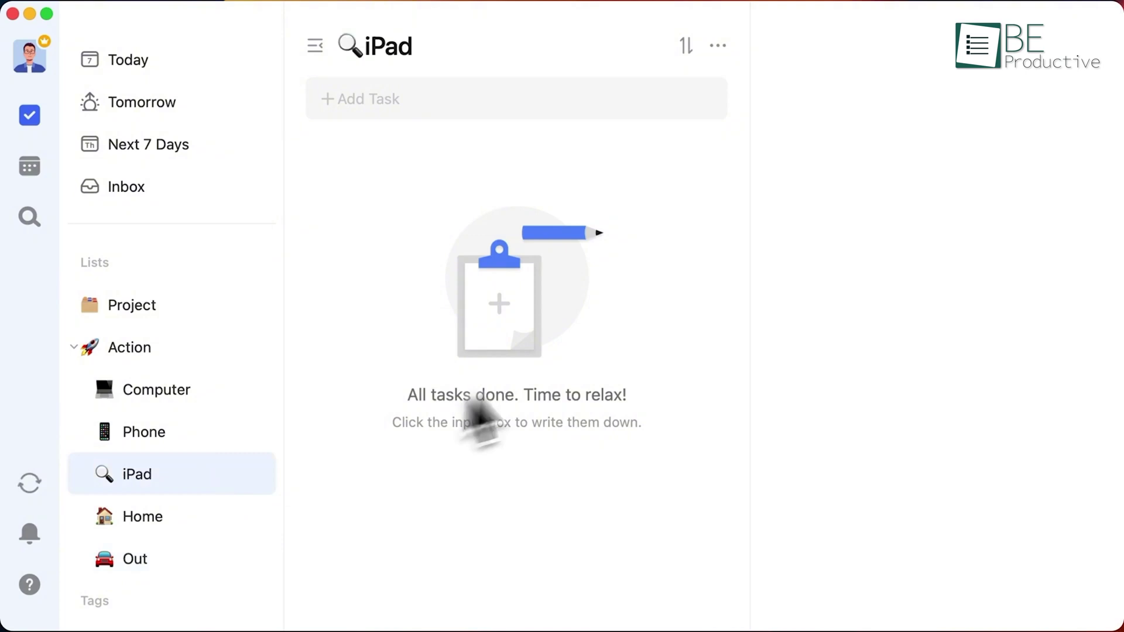
click(592, 96)
key(super+v)
click(735, 352)
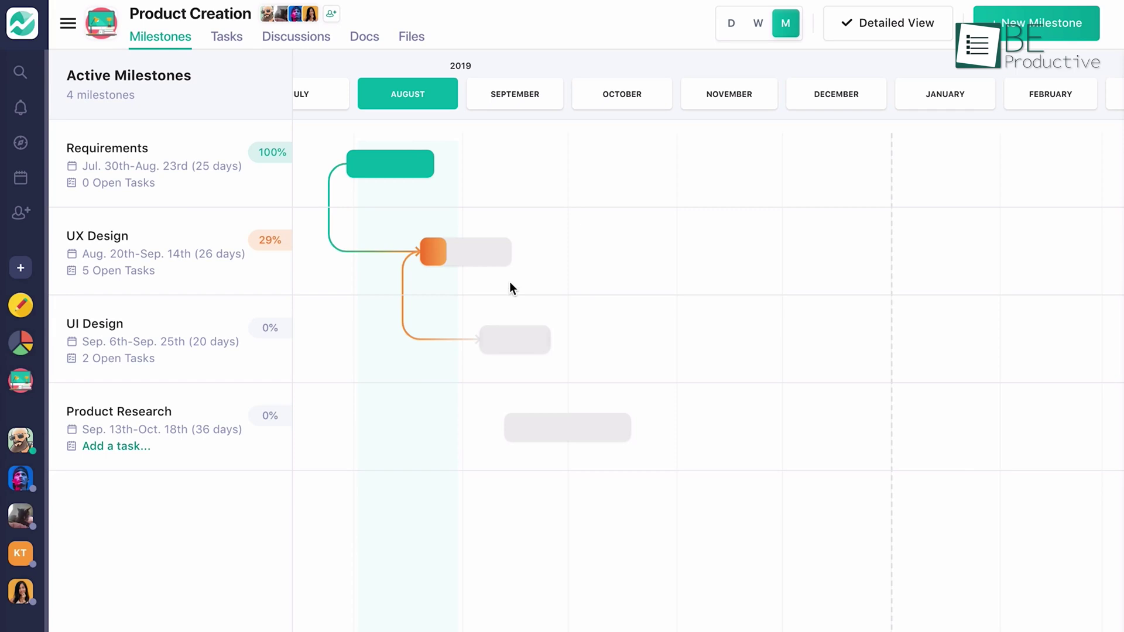
Step: View the UX Design milestone and Iconography task details, open a teammate chat, and start attaching a file
click(481, 259)
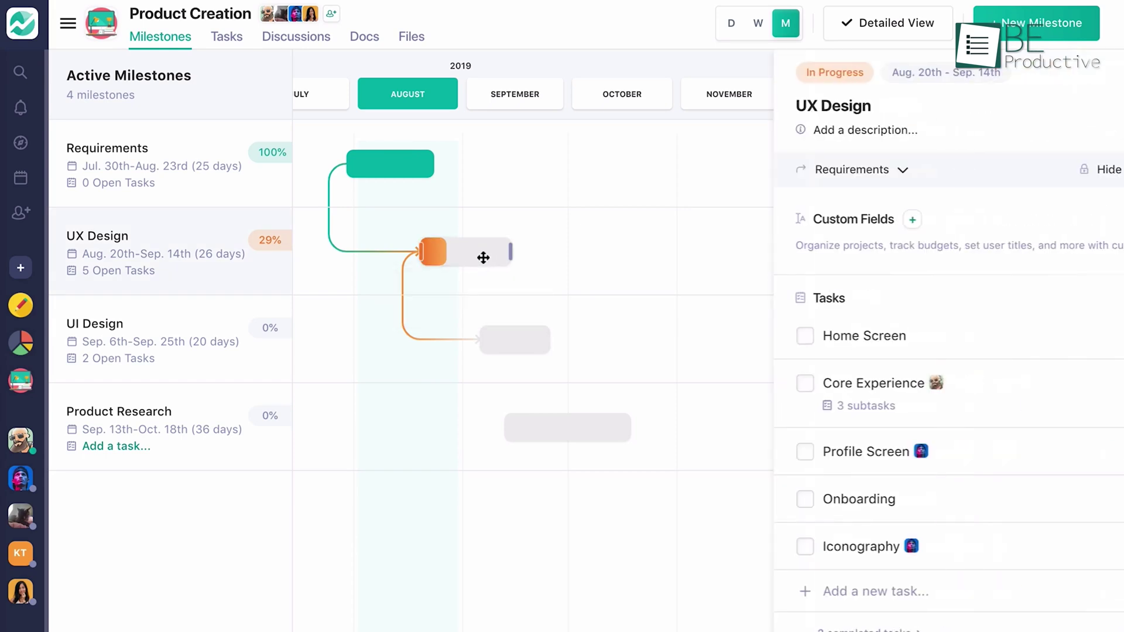
click(867, 556)
scroll(866, 545, down, 3)
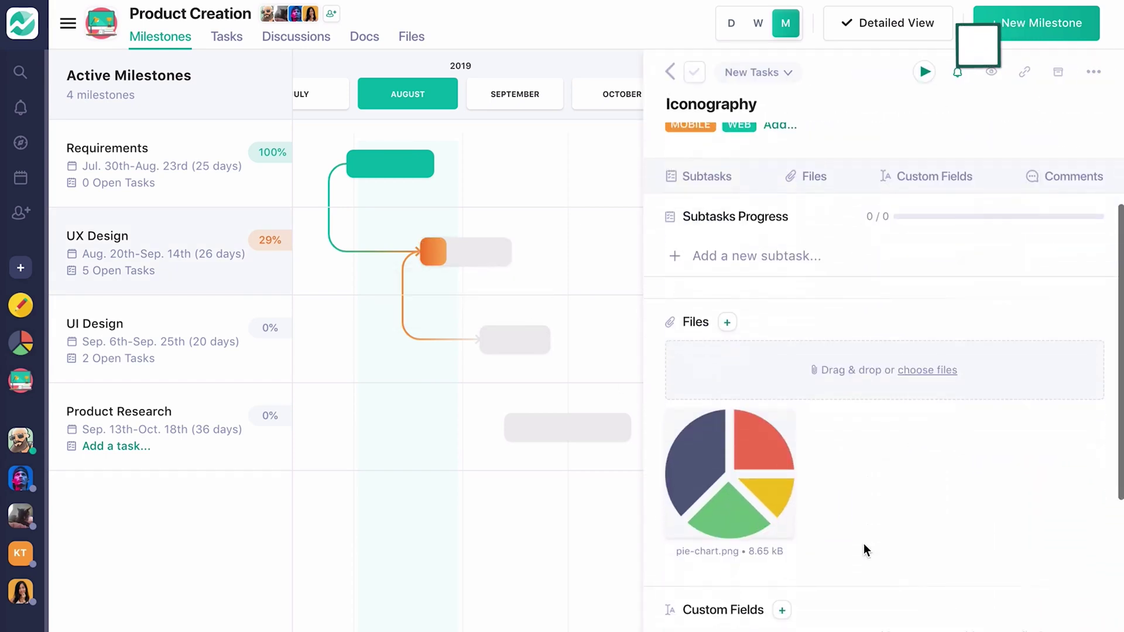
click(21, 478)
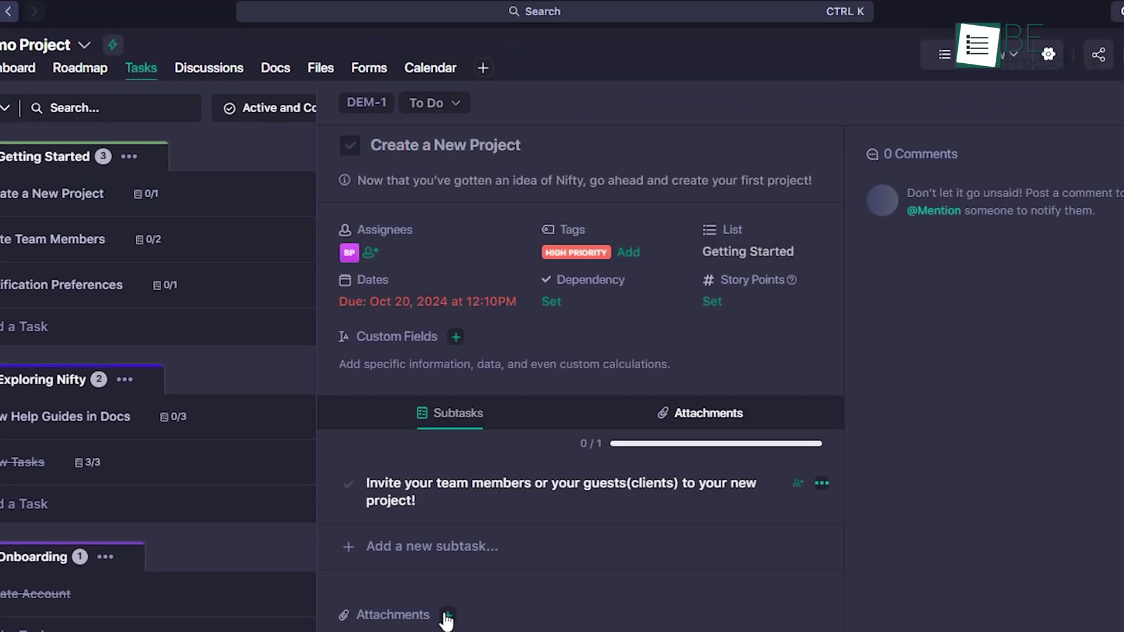
click(448, 420)
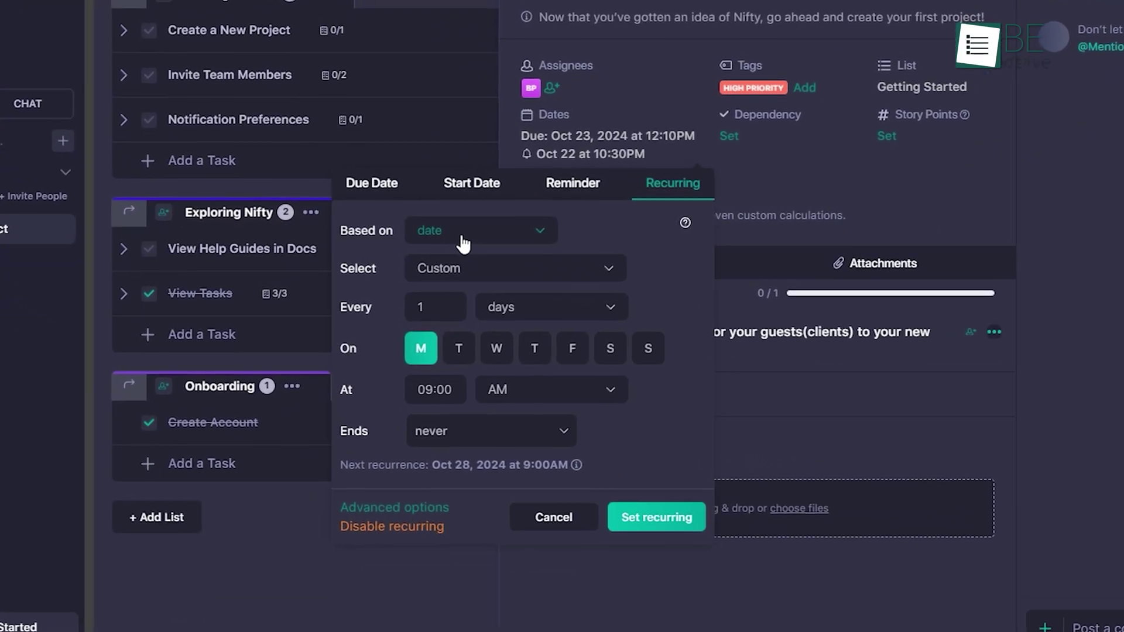
Step: Base the task's recurrence on the date and open a chat with a teammate
click(461, 233)
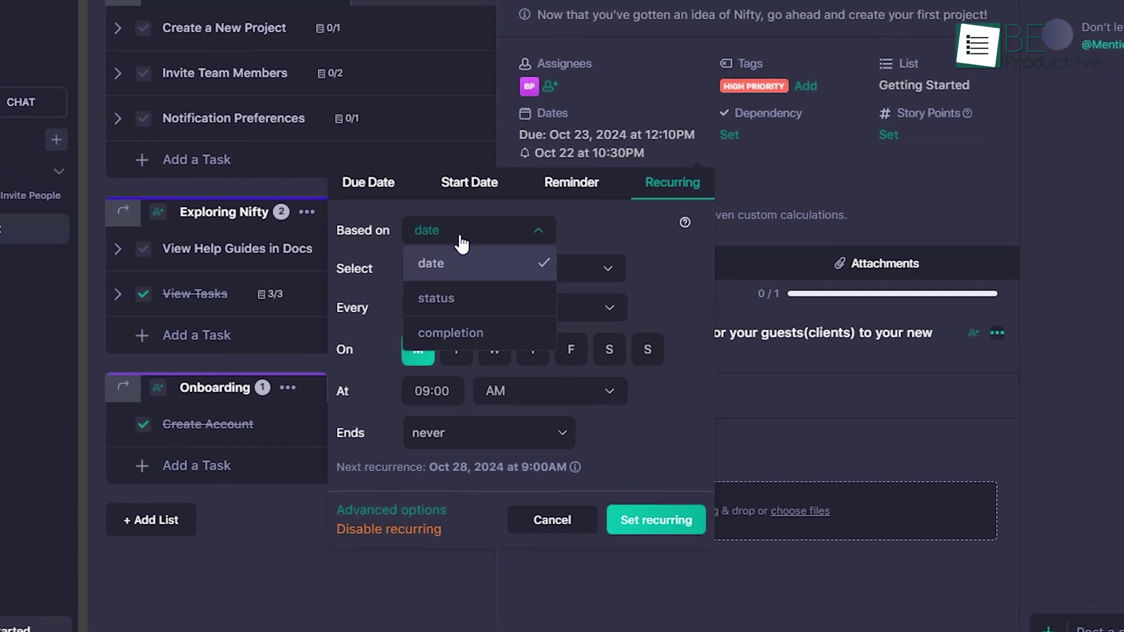
click(491, 264)
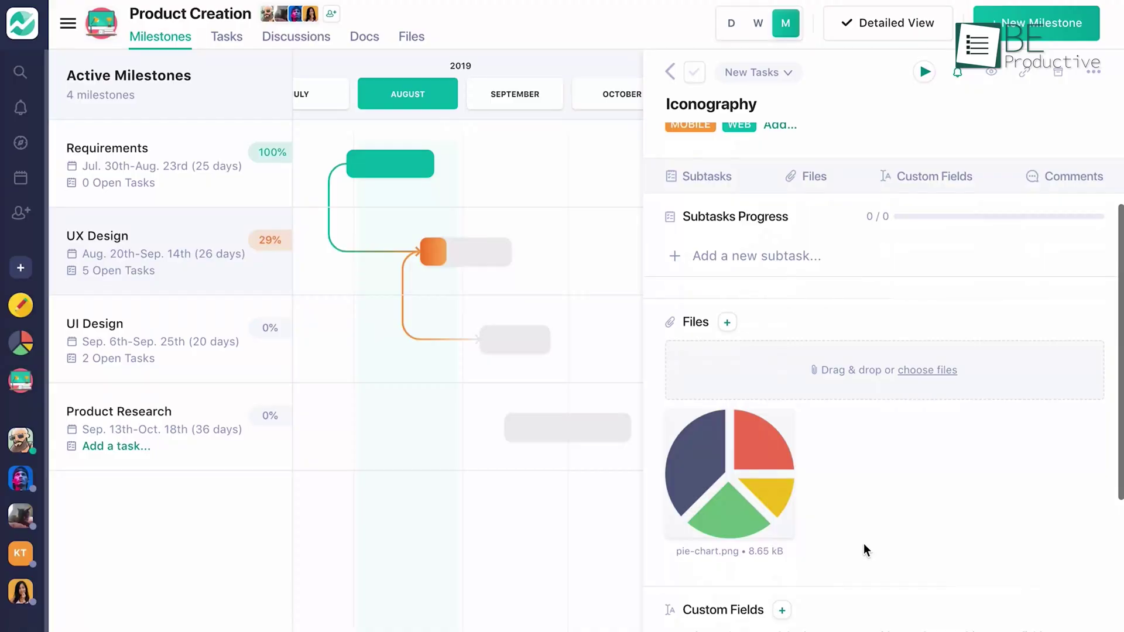
click(22, 479)
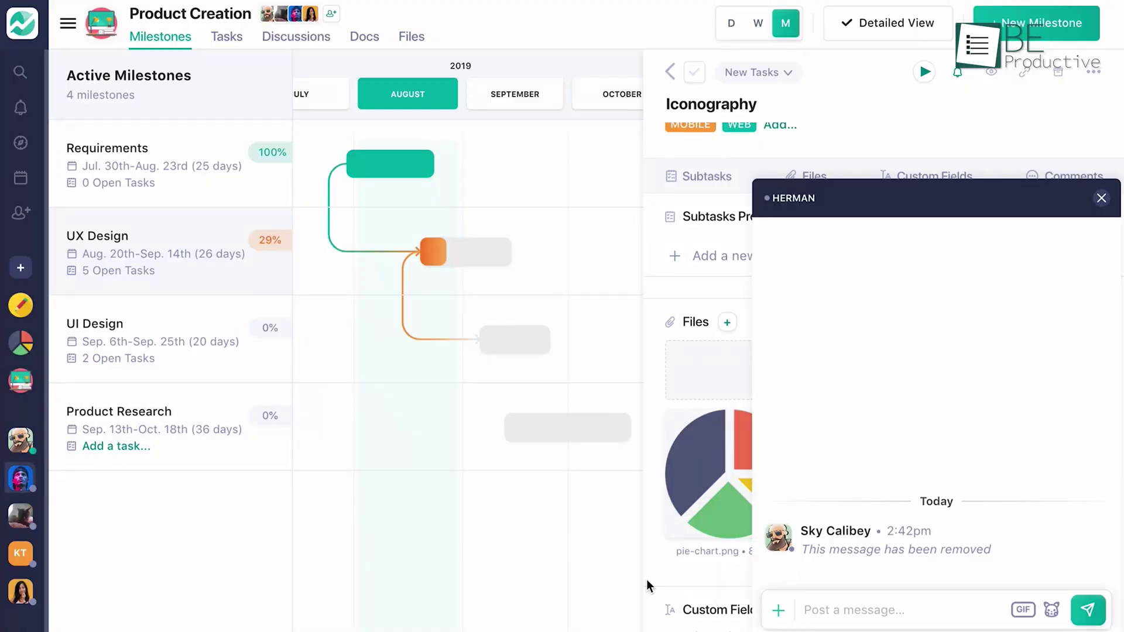
text(Ico)
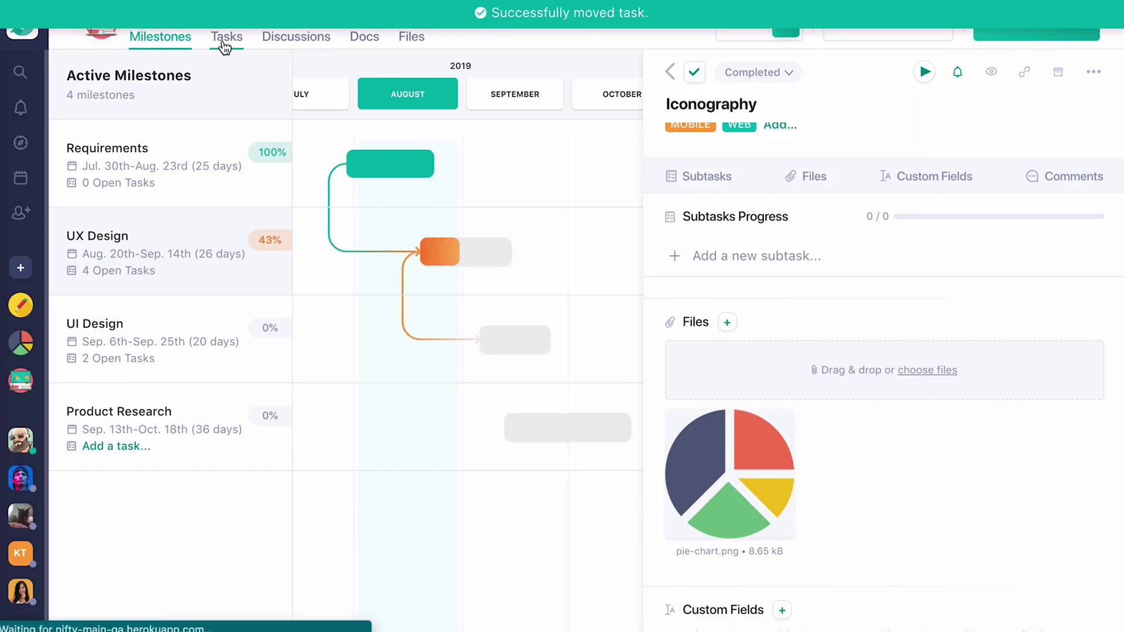
Step: Move Profile Screen from Review to Completed on the task board, then open discussions
click(226, 44)
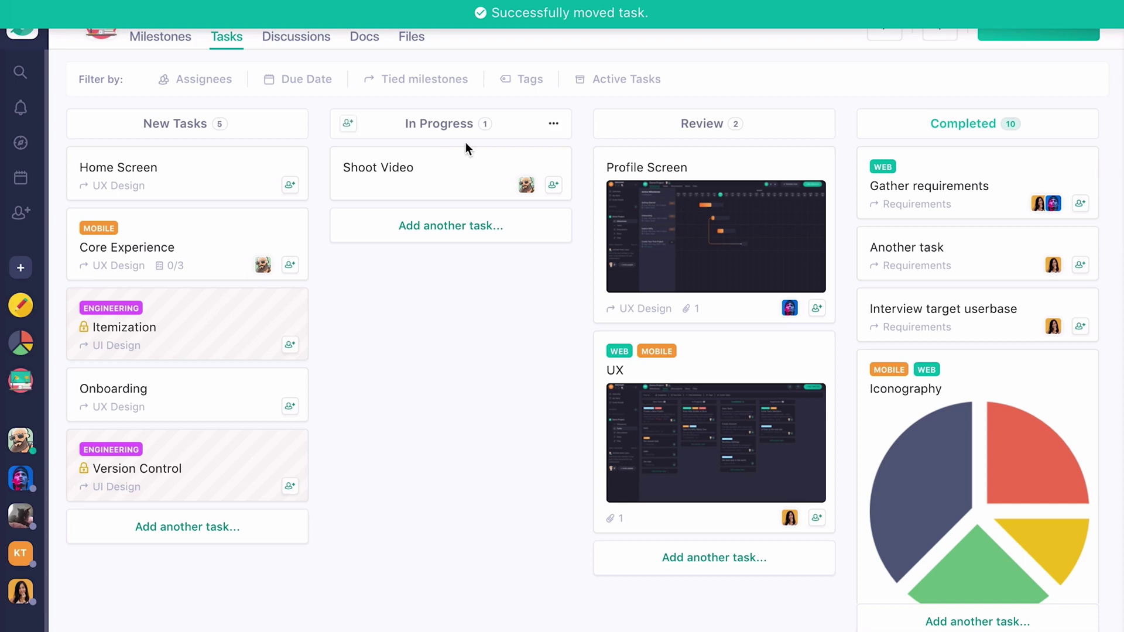
drag(665, 223, 976, 214)
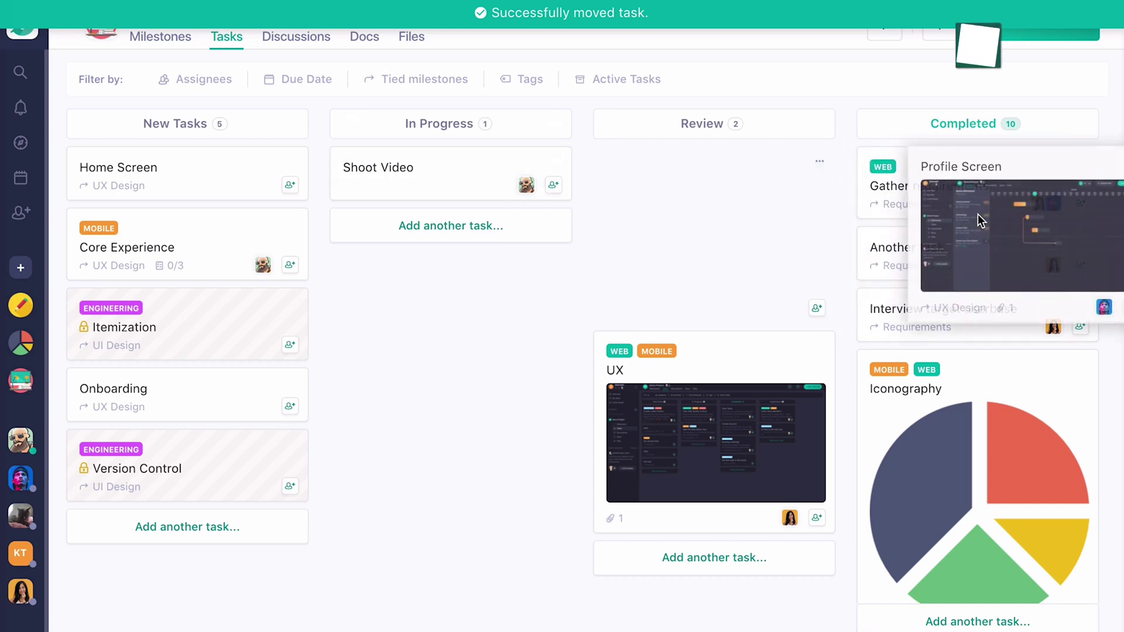
click(296, 38)
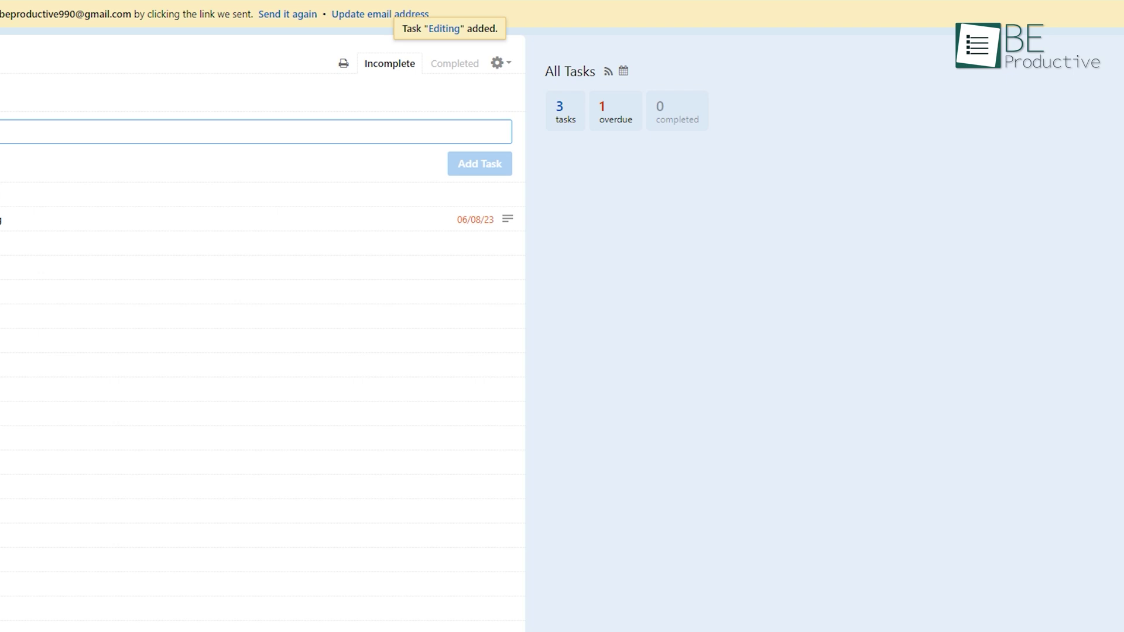
Step: Give the Editing task a 30-minute time estimate and return to the Inbox overview
click(5, 219)
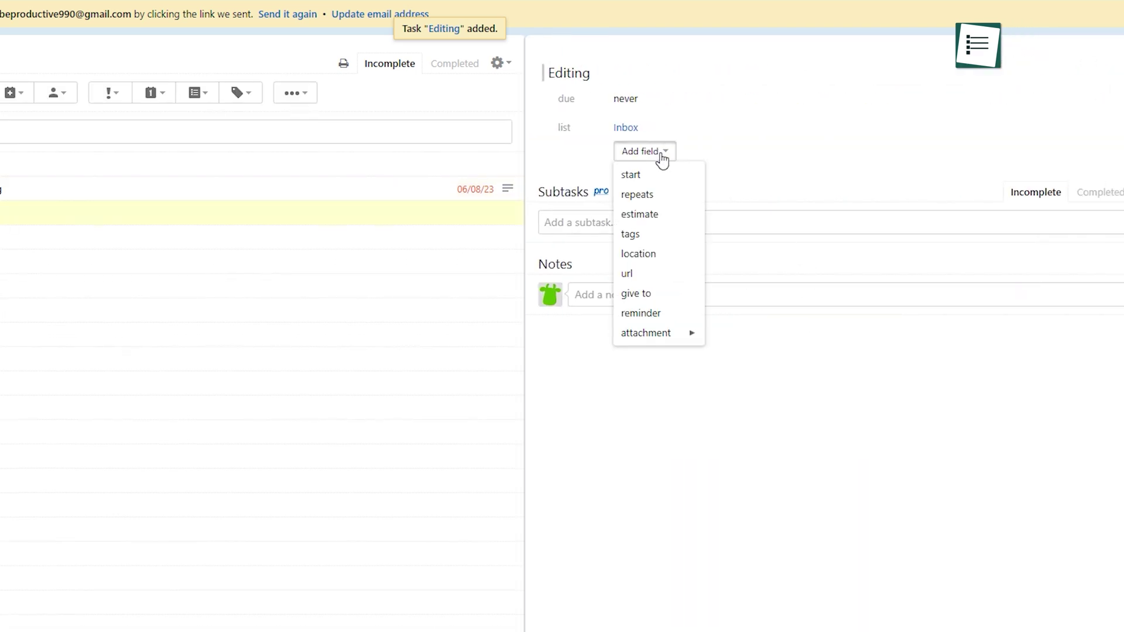
click(640, 214)
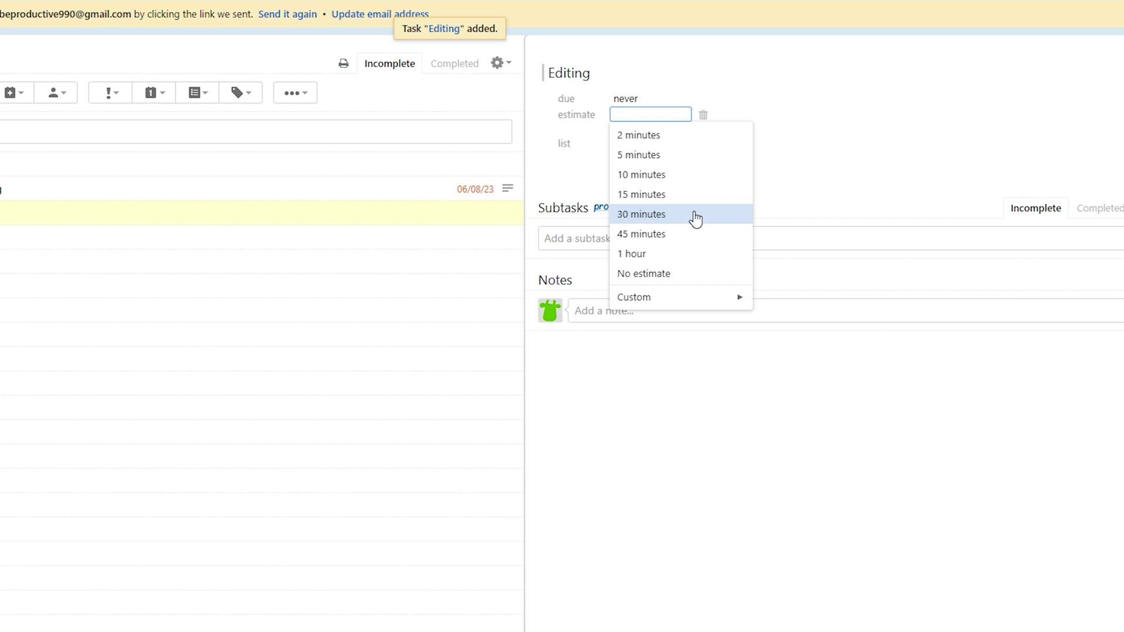
click(696, 218)
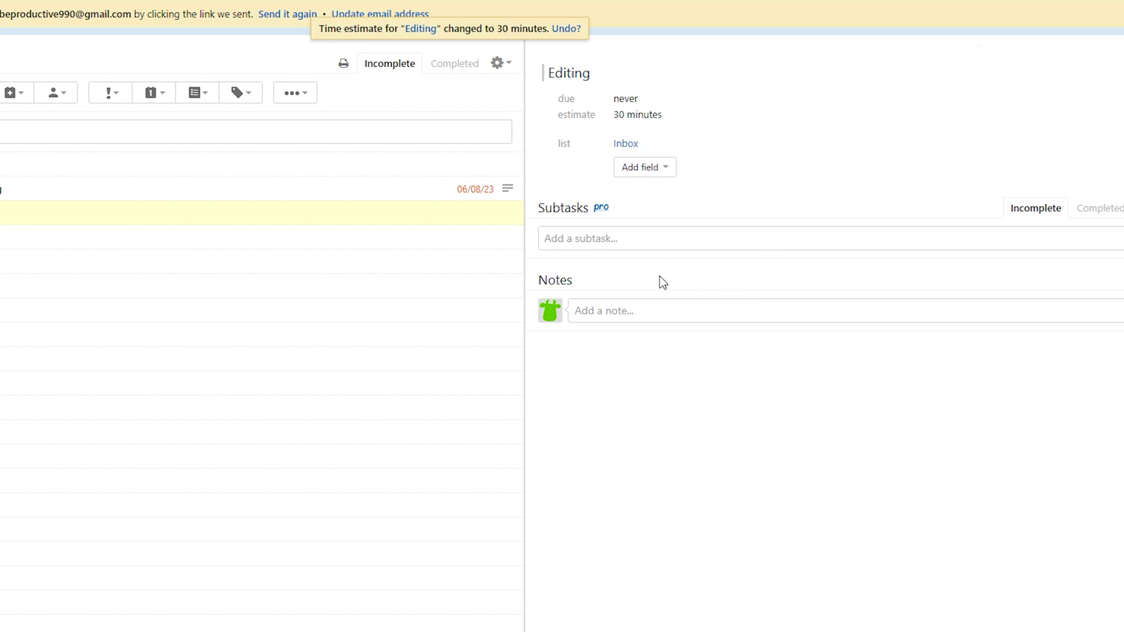
click(625, 145)
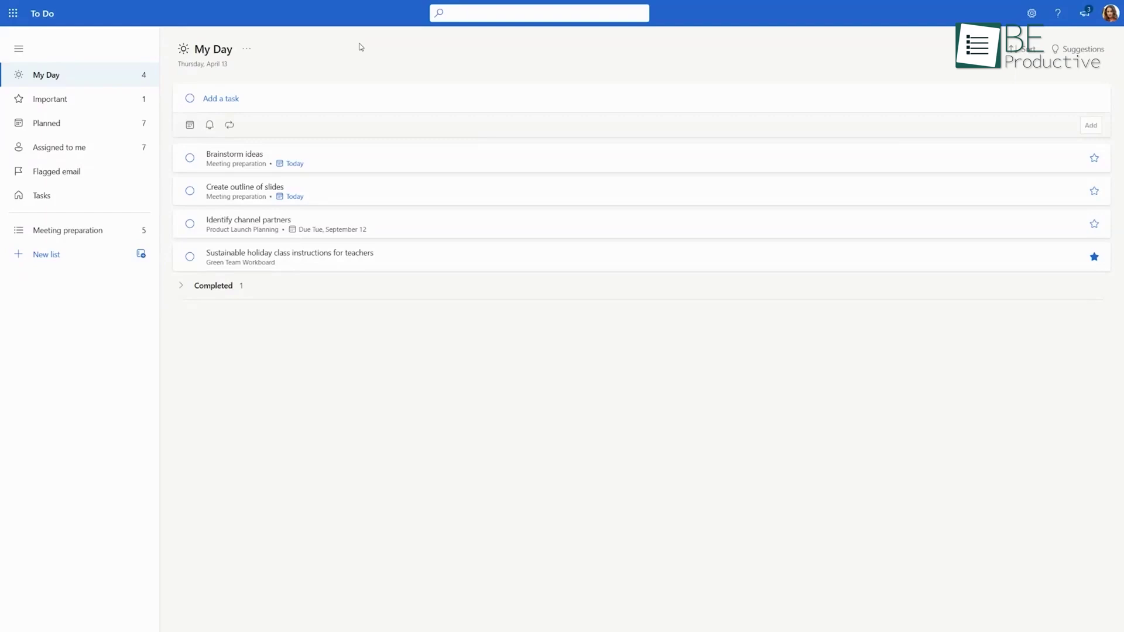
Step: Add a step to the Brainstorm ideas task and view its repeat options
click(310, 167)
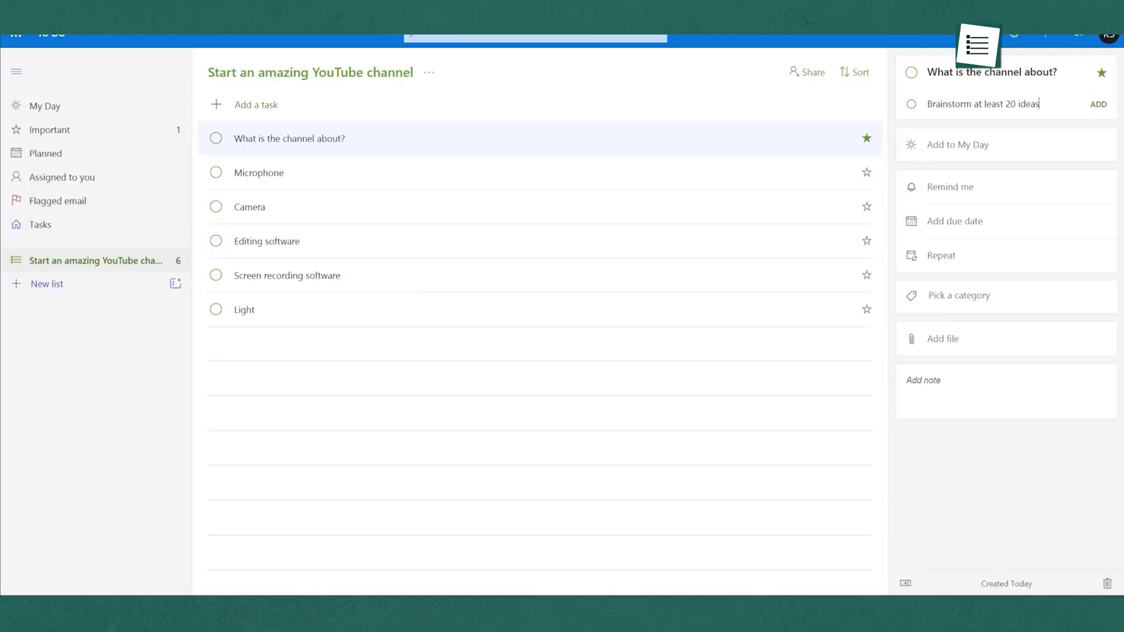
key(Return)
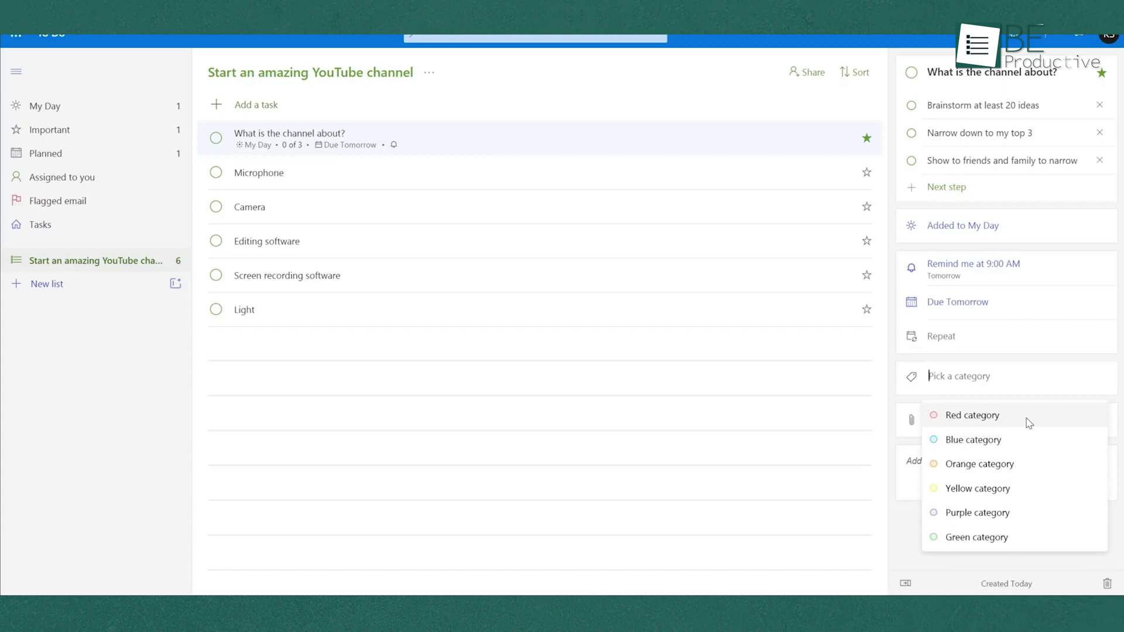
key(Escape)
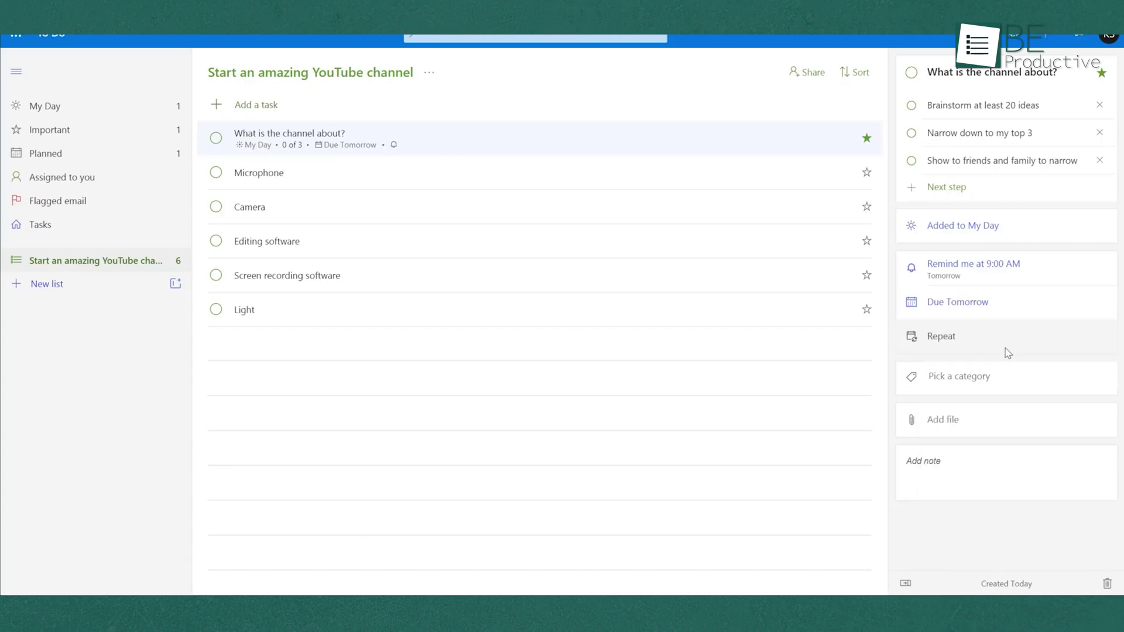
click(1010, 348)
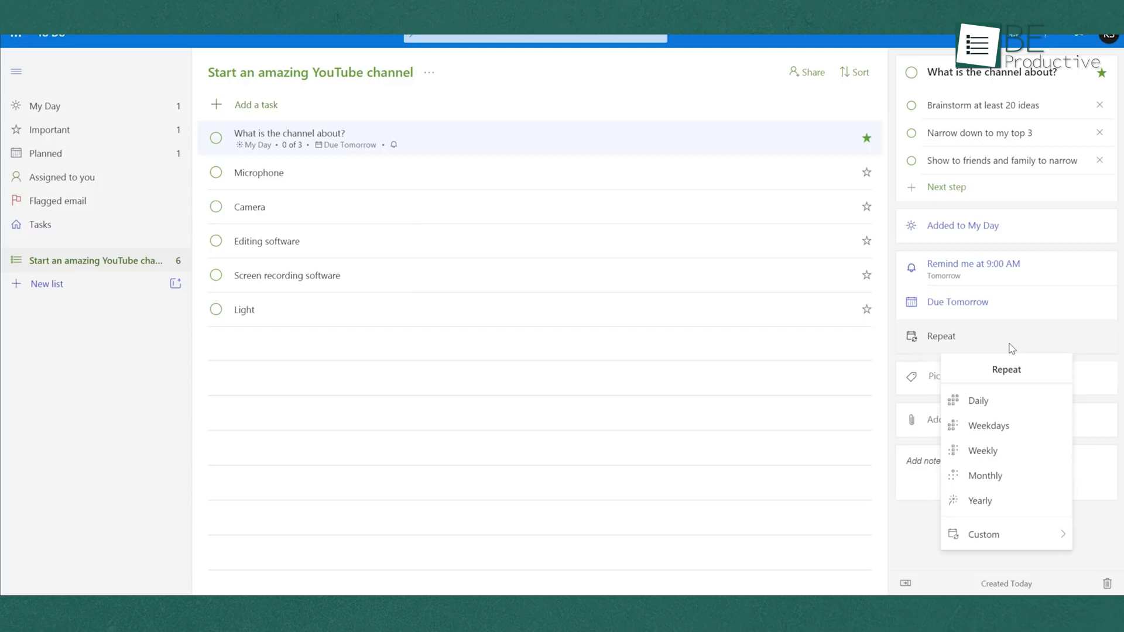
text(Video Ideas)
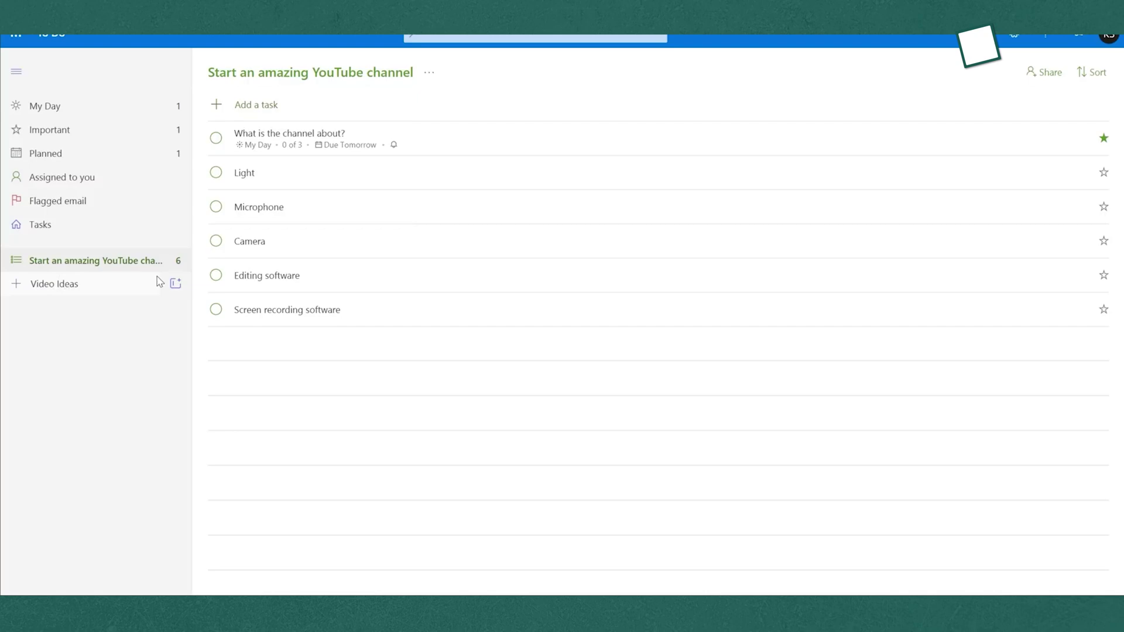
Step: Create the Video Ideas list, then reverse and remove the importance sorting
key(Return)
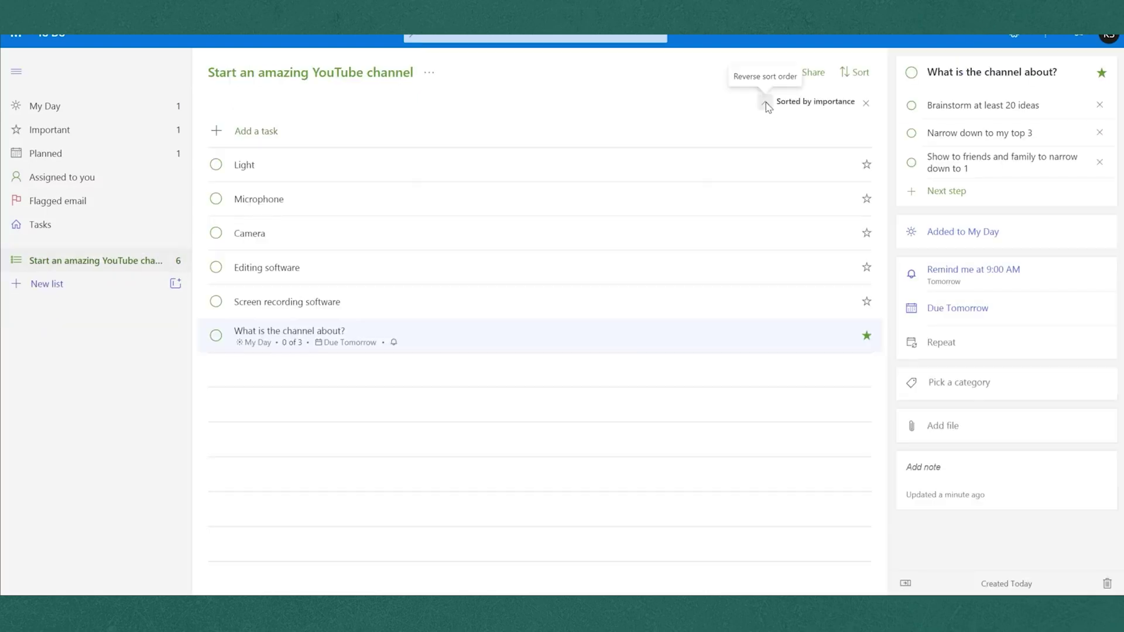
click(767, 104)
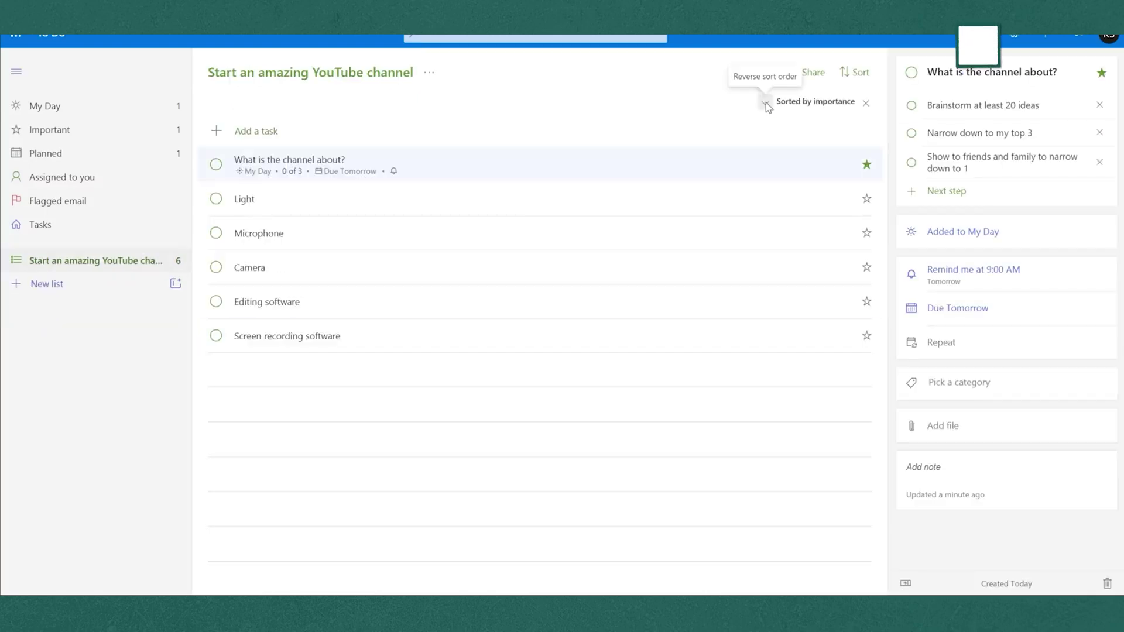
click(867, 103)
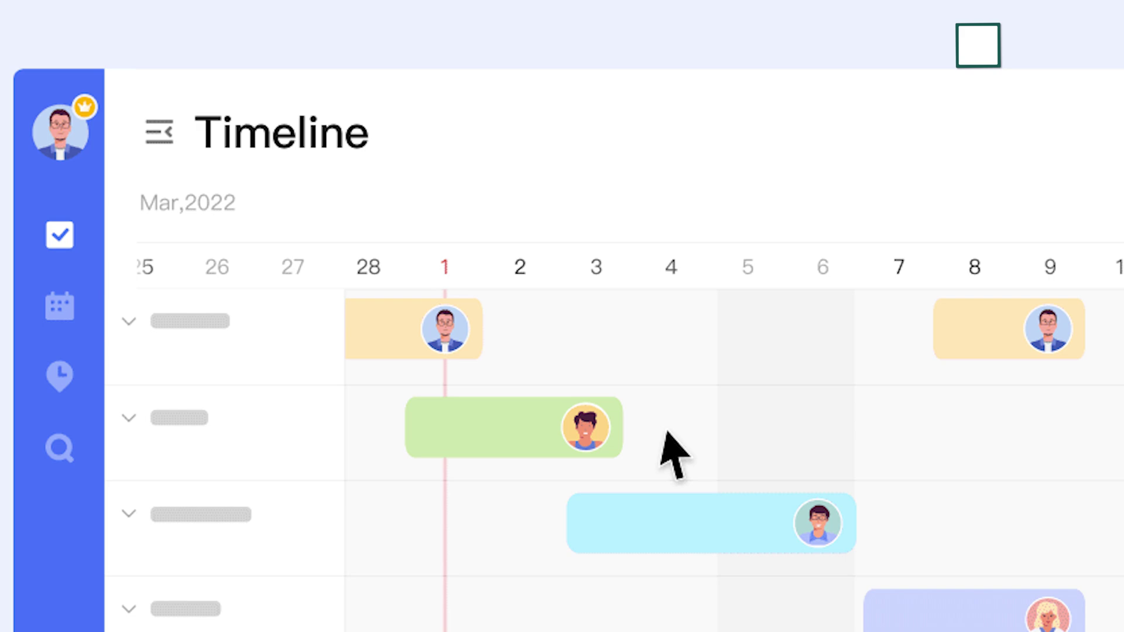
Step: Extend the green task bar to day 4, attach an image, and set a one-day-ahead reminder
drag(623, 425, 710, 424)
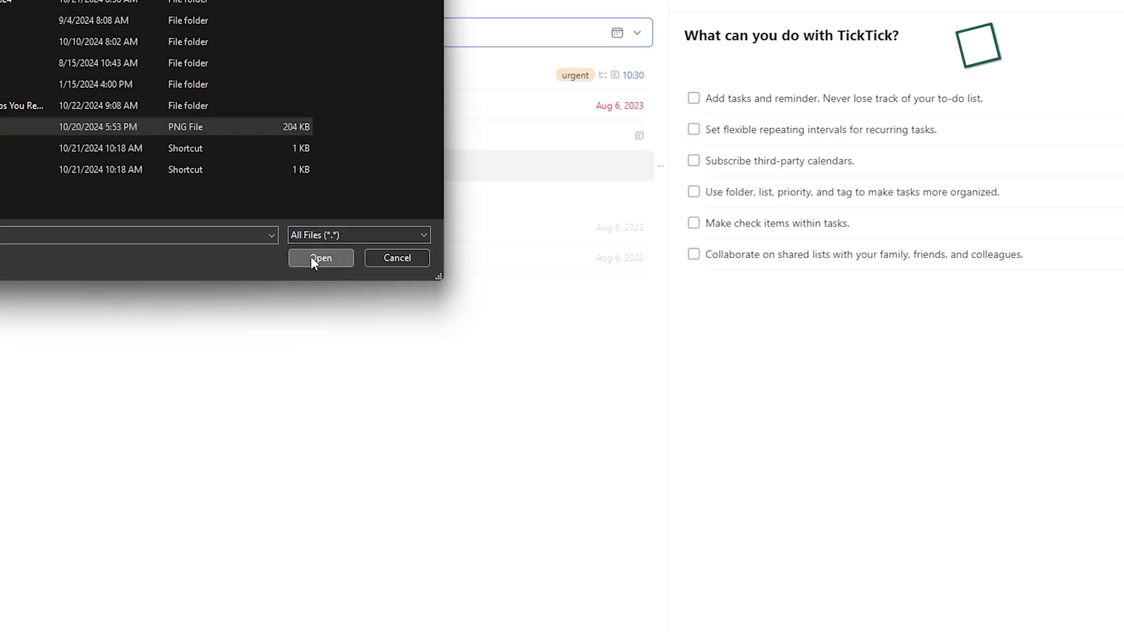
click(313, 257)
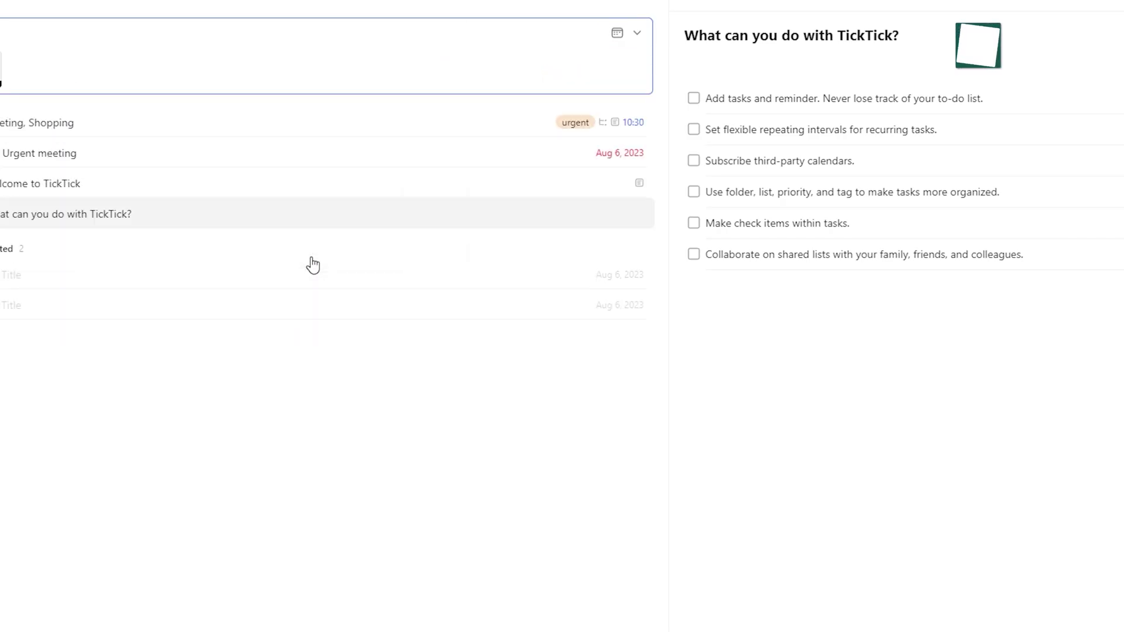
click(618, 35)
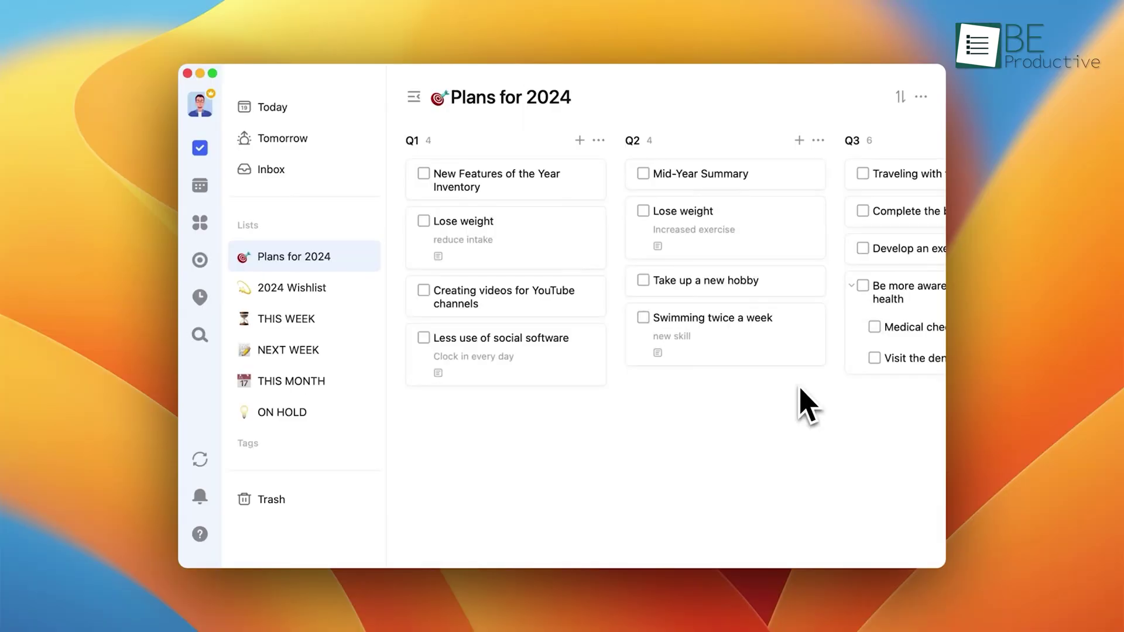
scroll(806, 405, right, 3)
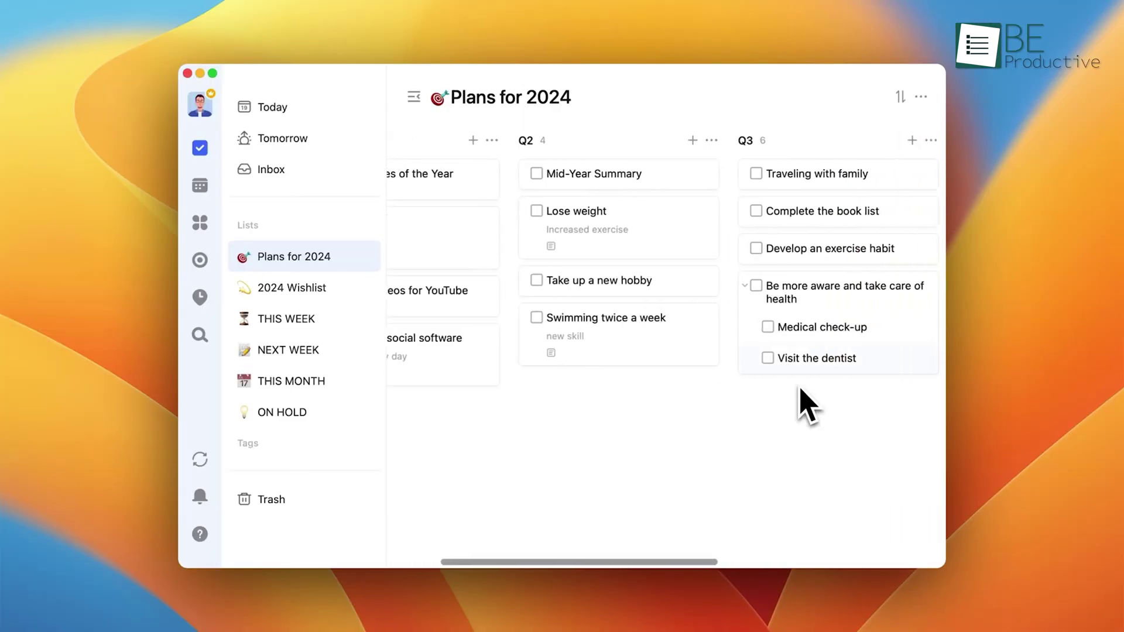
scroll(806, 404, right, 3)
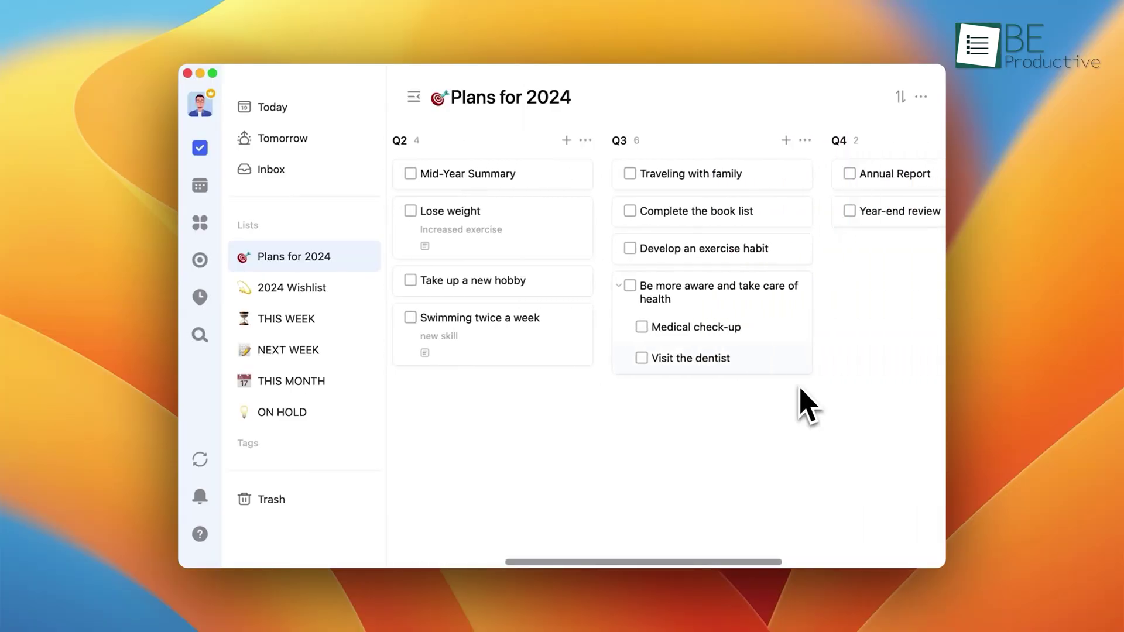
scroll(807, 404, right, 3)
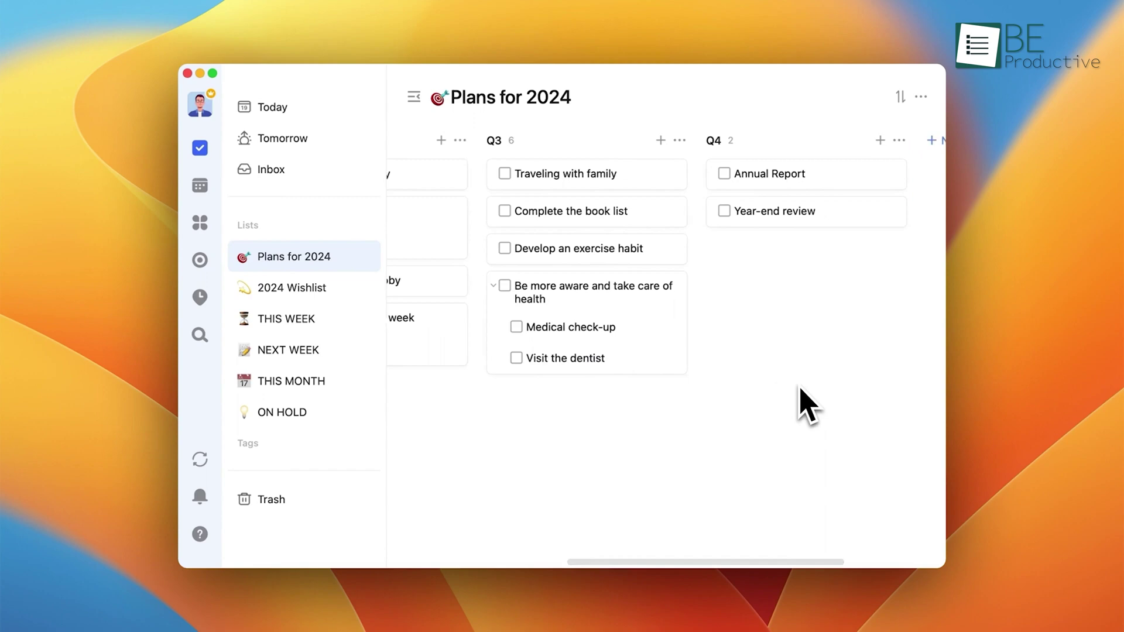
scroll(807, 404, right, 2)
scroll(806, 404, right, 2)
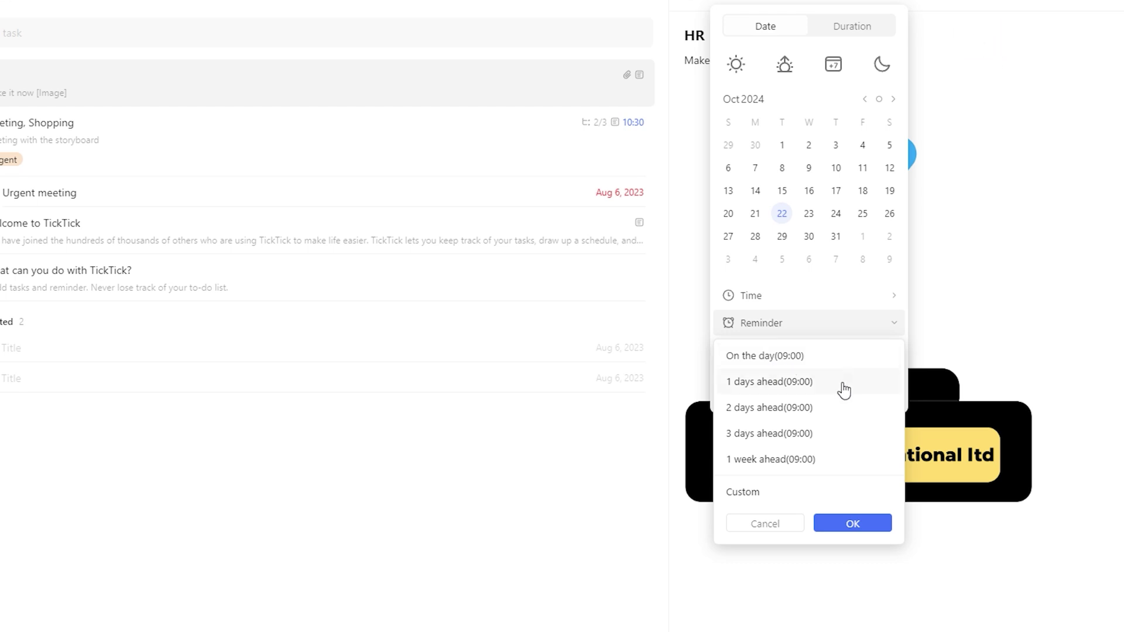
click(740, 494)
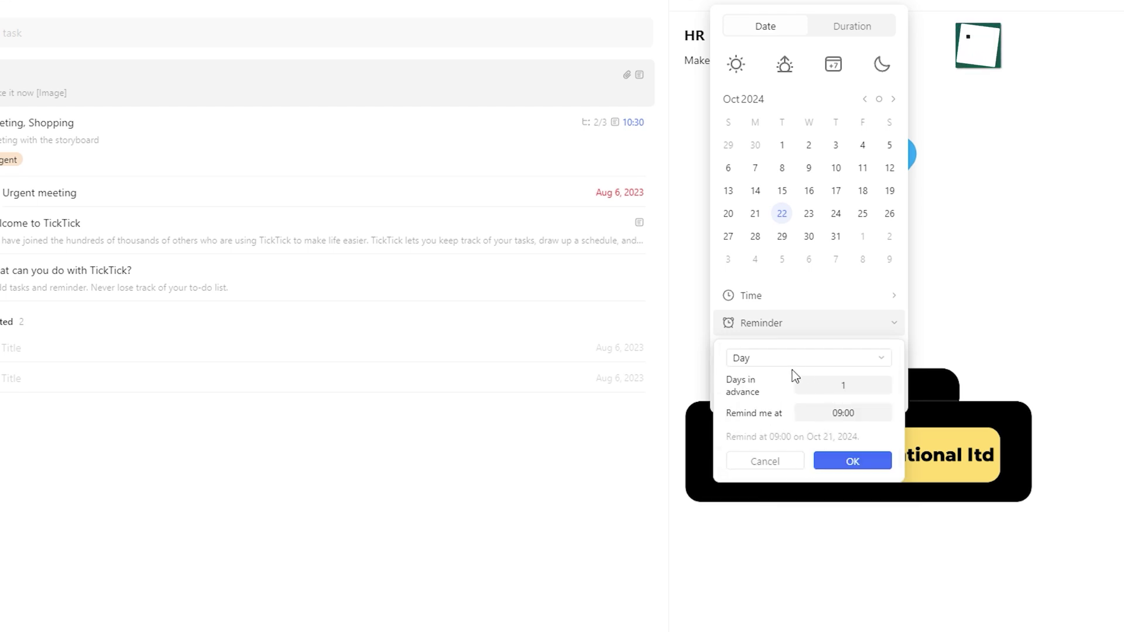
click(859, 460)
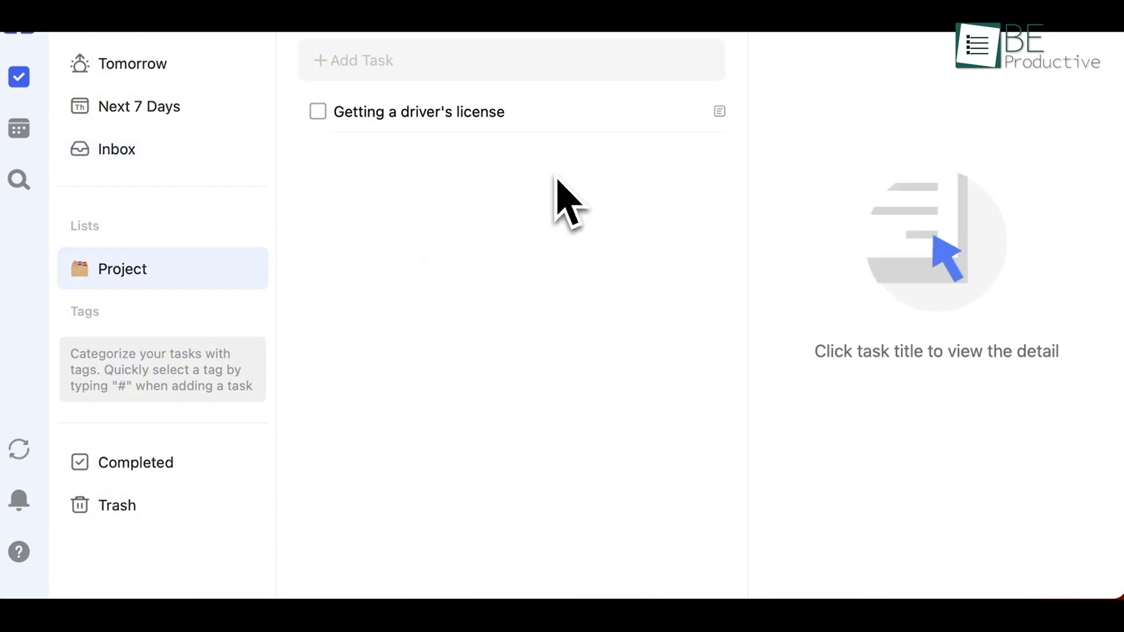
Step: Check off the first subtask of the Getting a driver's license task
click(432, 79)
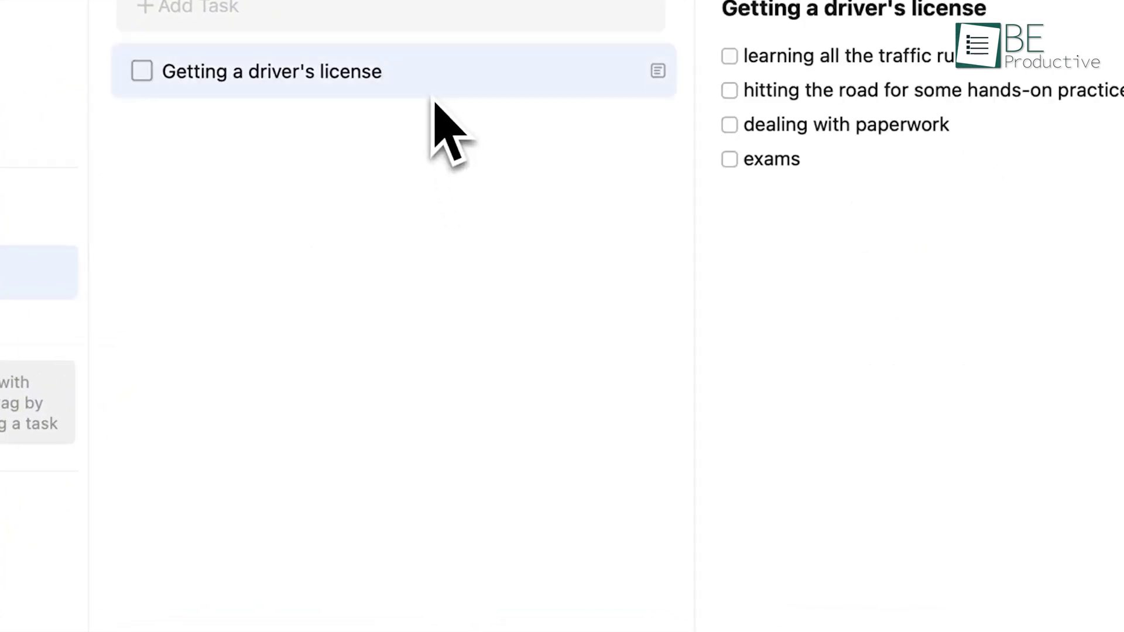
drag(715, 167, 723, 105)
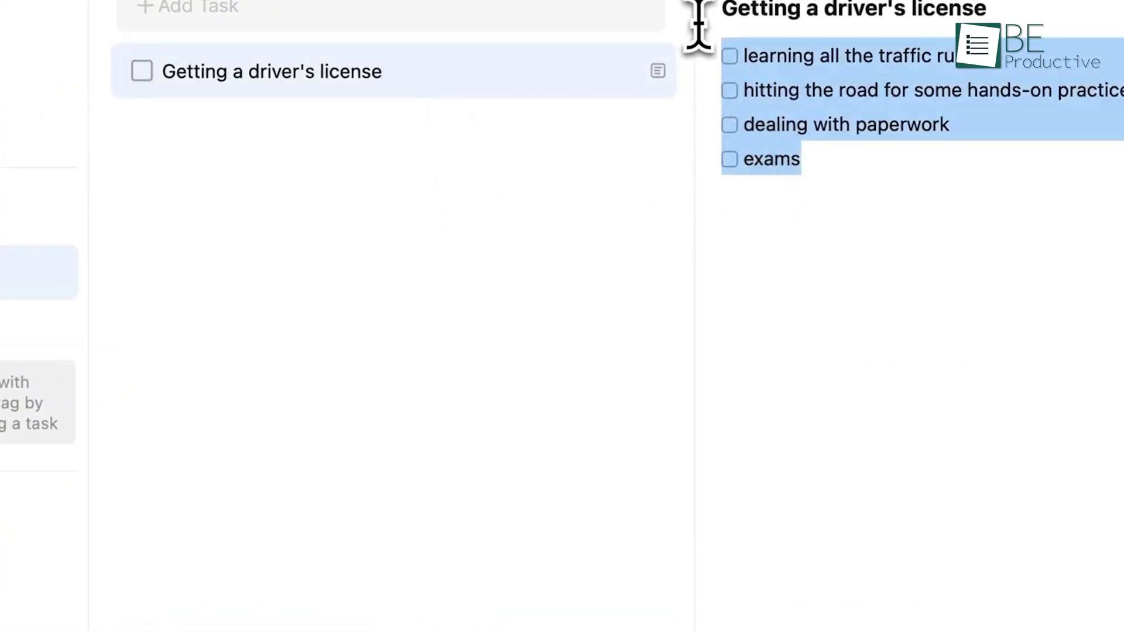
click(808, 158)
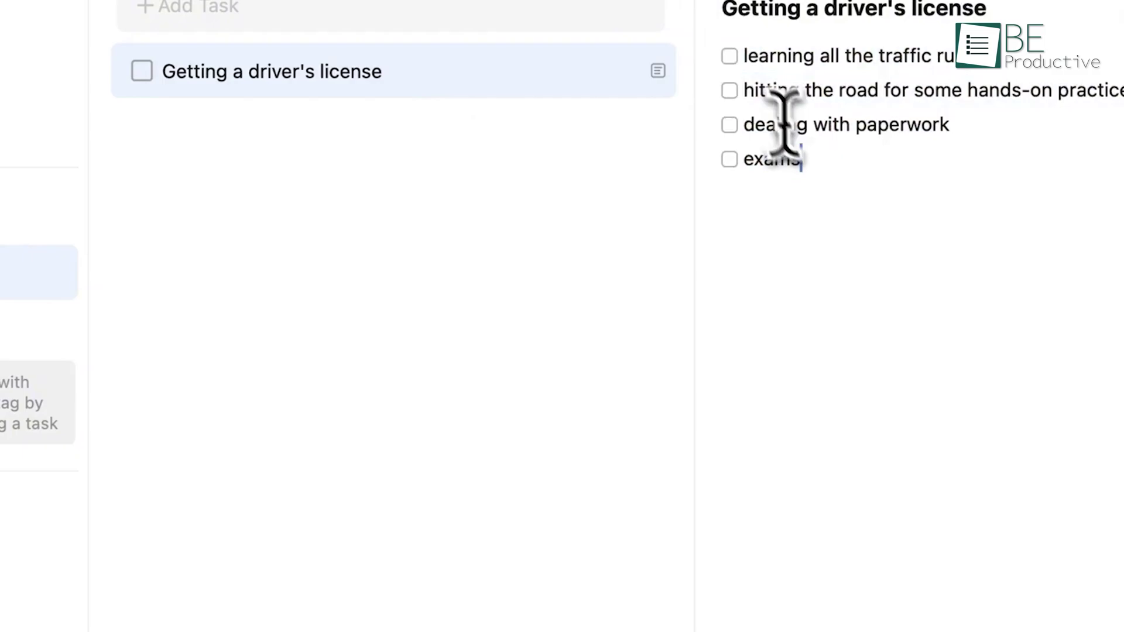
click(736, 56)
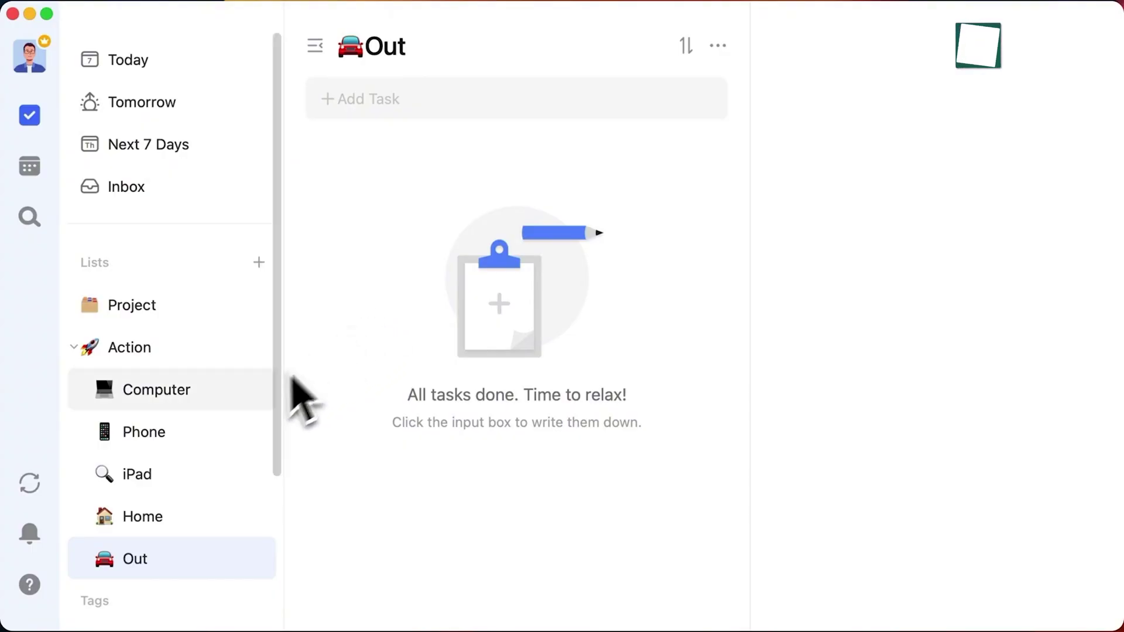
Step: Paste three driver's-license task lines into the iPad list as separate tasks
click(209, 475)
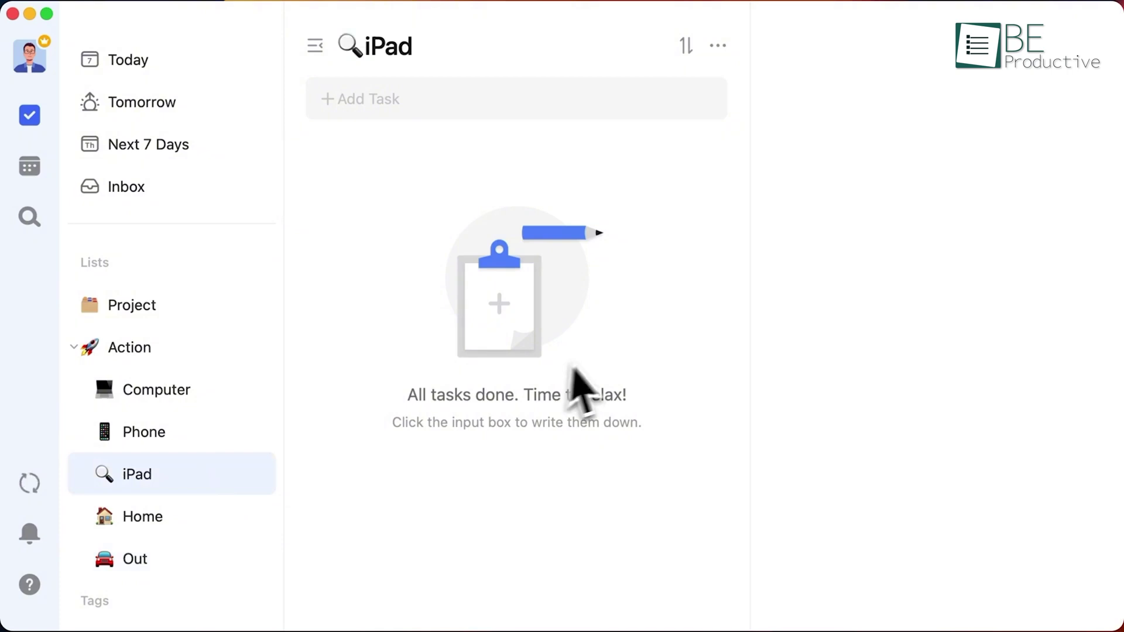
click(593, 97)
text(Search online resources to study traffic rules Practice exercises for training Take simulated exams)
click(721, 358)
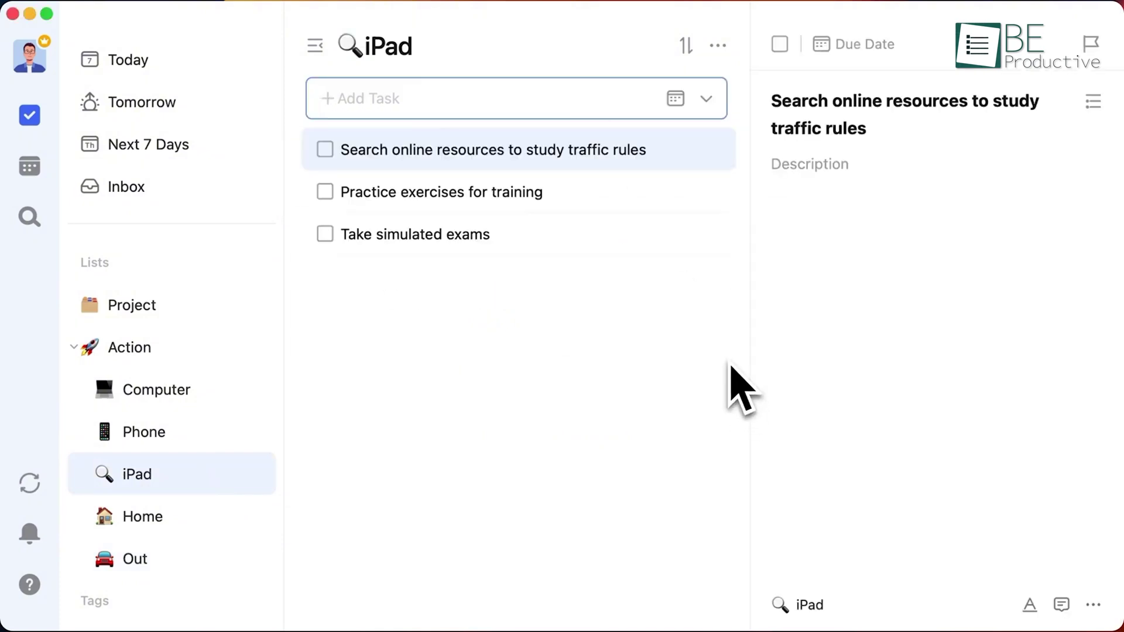
Step: View the three new tasks and start a description for Search online resources
click(696, 201)
click(700, 230)
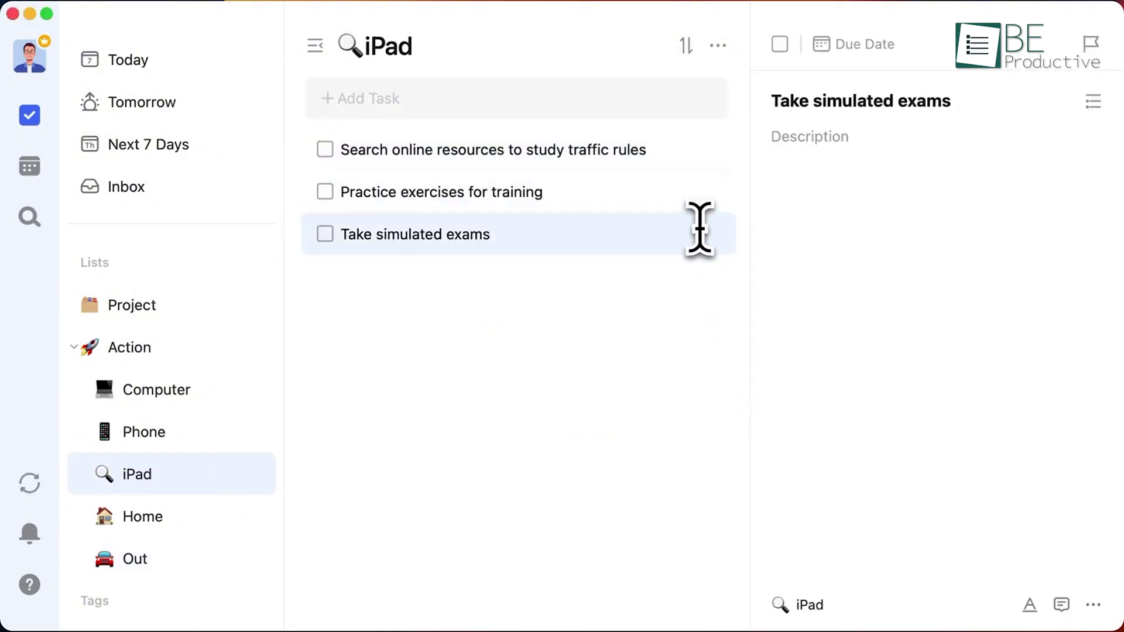
click(695, 151)
click(794, 171)
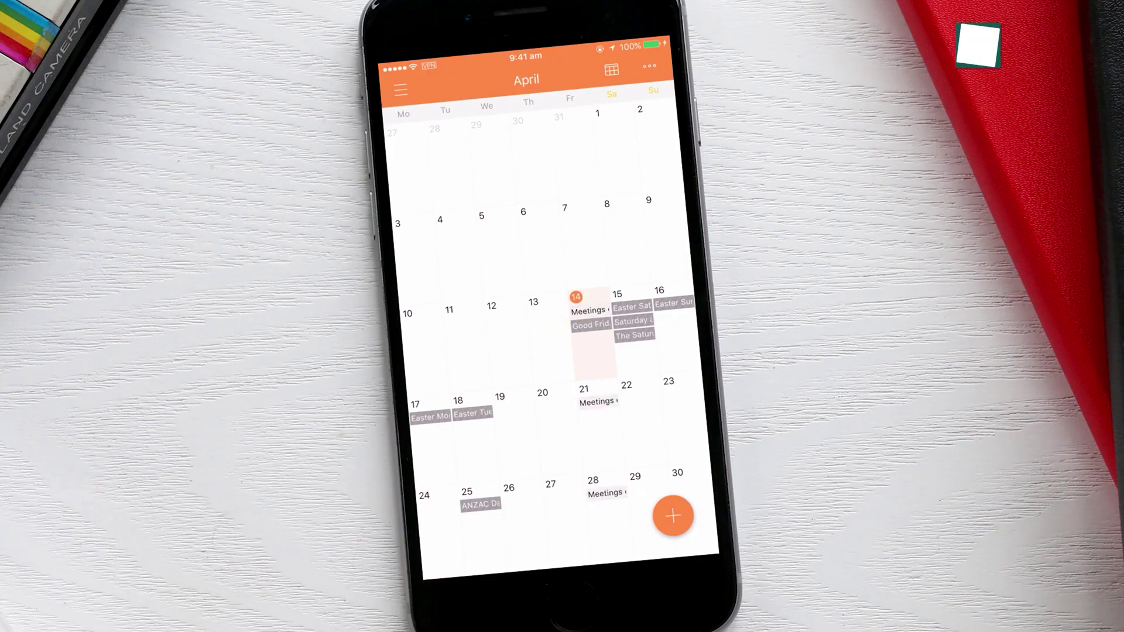
Step: Write the Video note's description and save its priority as Medium, then Low
click(594, 356)
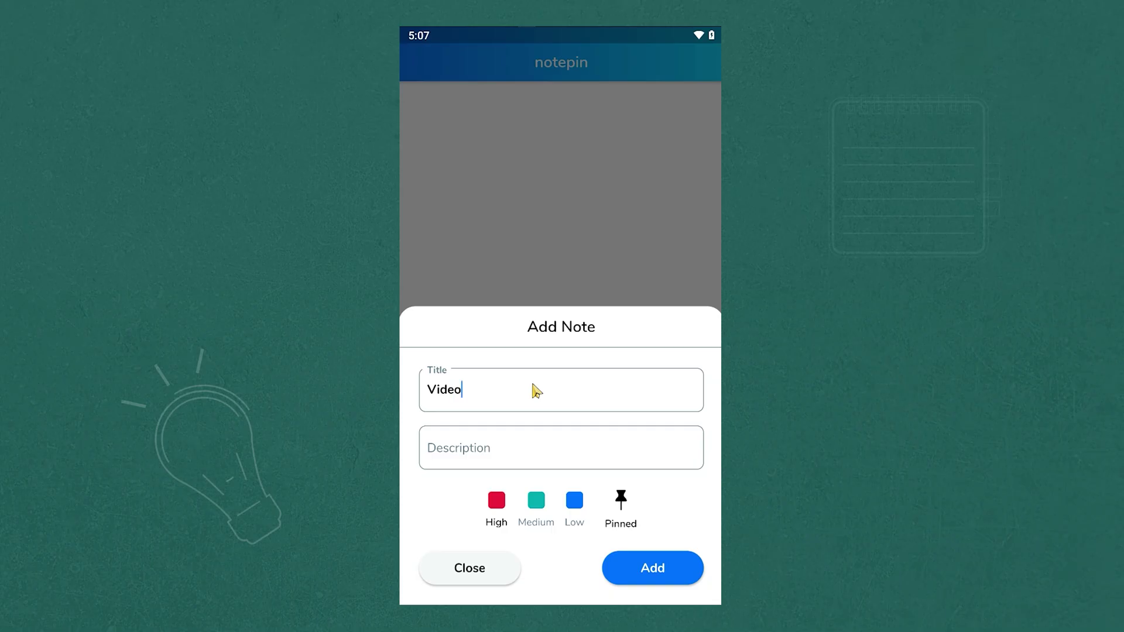
click(530, 451)
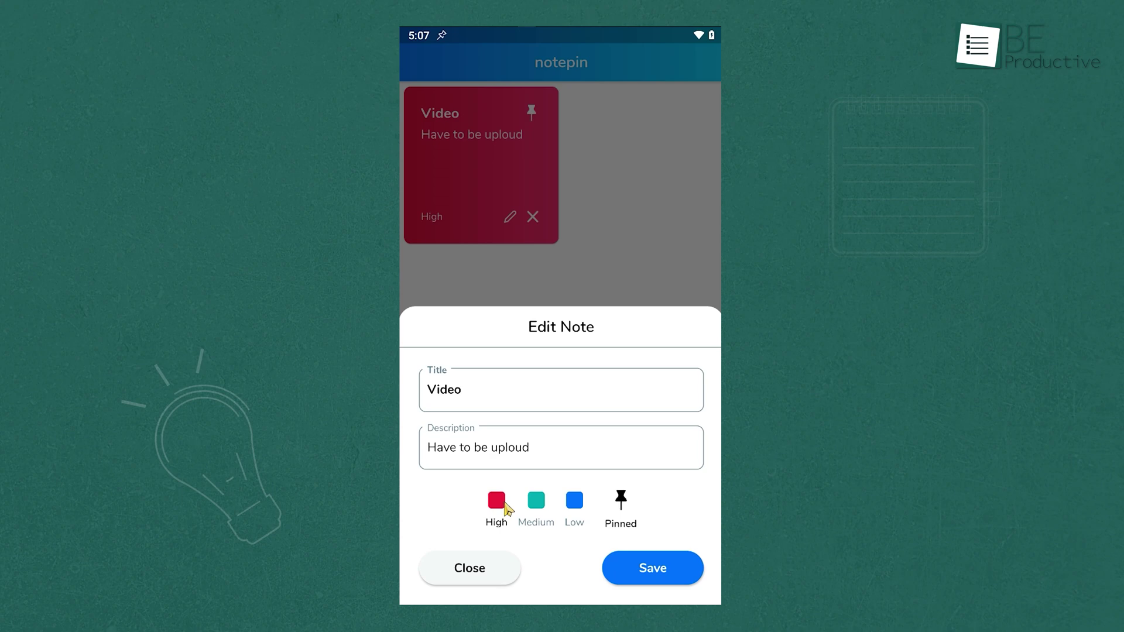
click(537, 507)
click(632, 565)
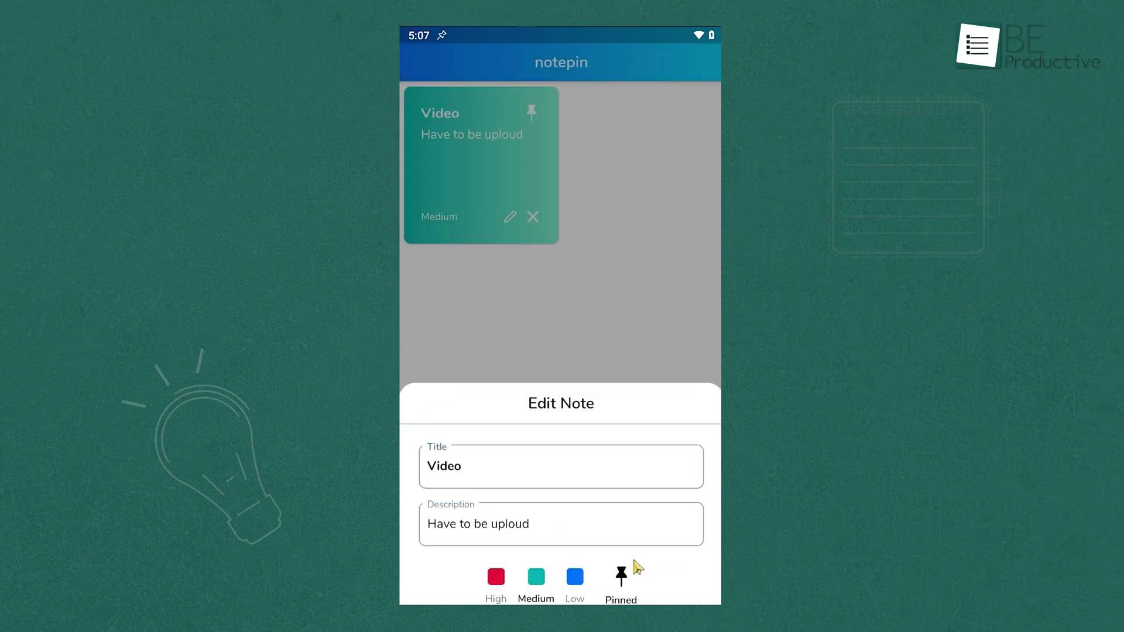
click(512, 218)
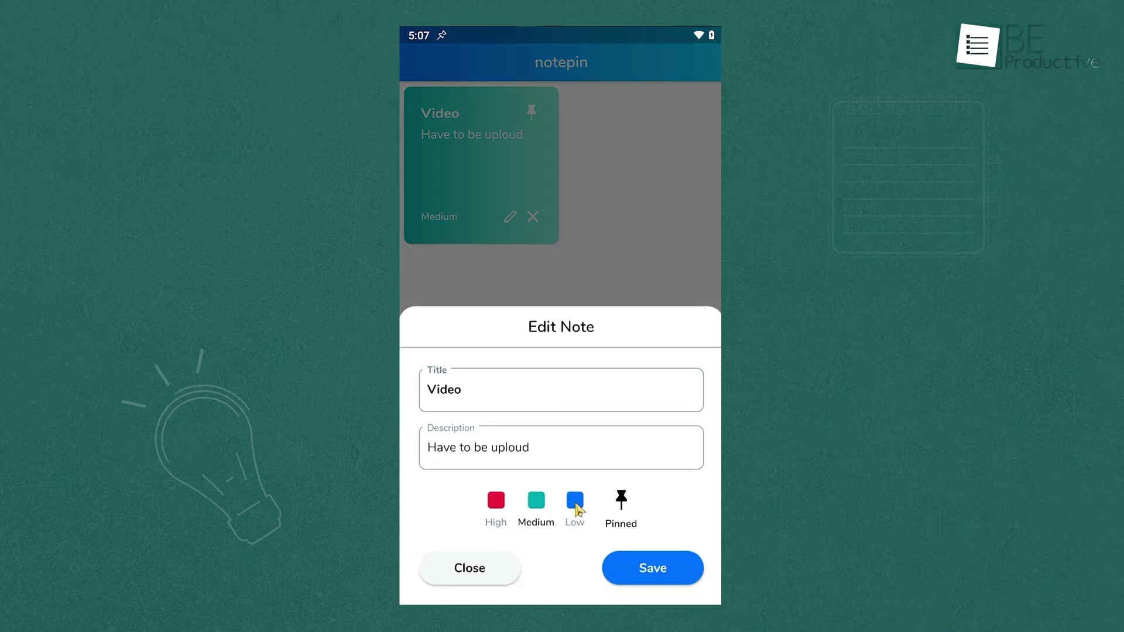
click(573, 504)
click(650, 576)
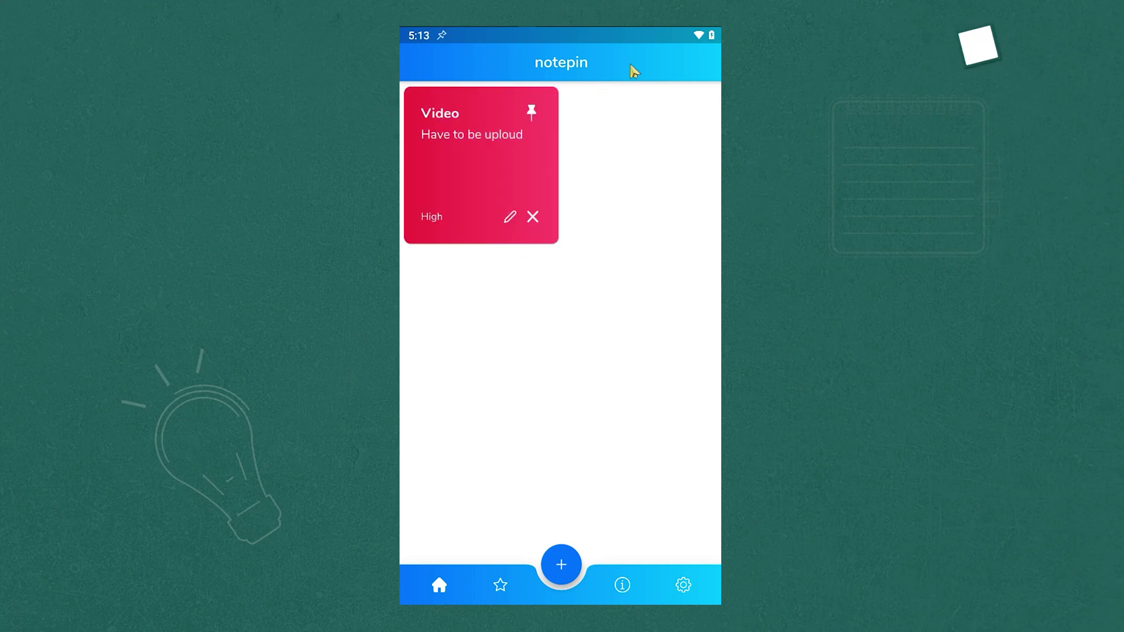
Step: Rewrite the description, cycle the priority through Medium and Low again, and check the pinned note
mouse_move(653, 43)
mouse_down()
mouse_move(598, 430)
mouse_move(605, 124)
mouse_up()
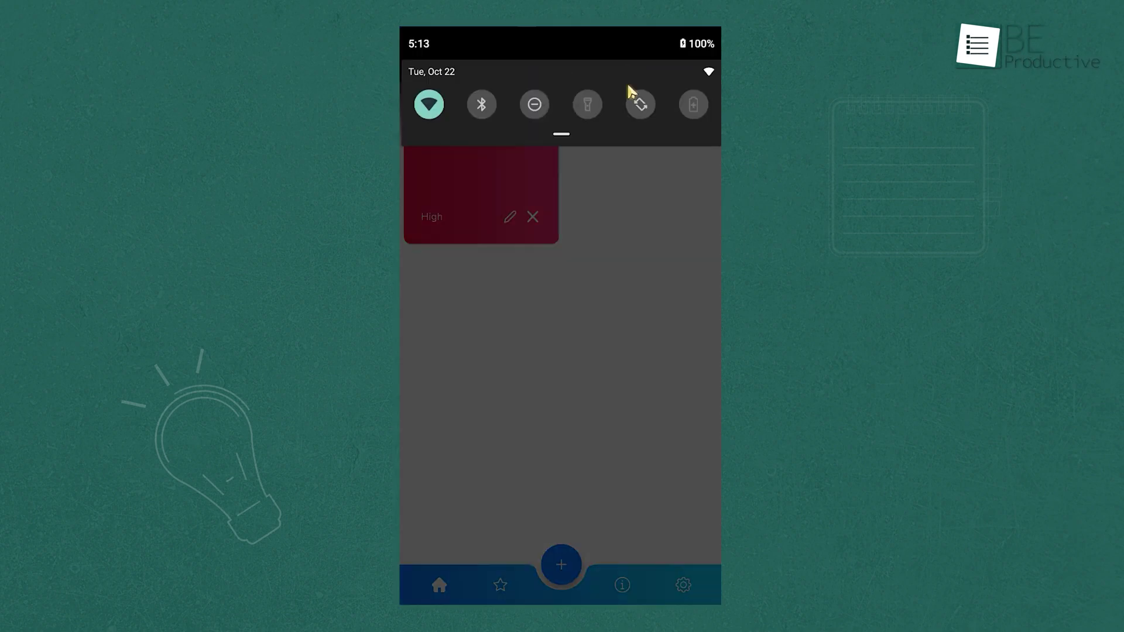
click(530, 454)
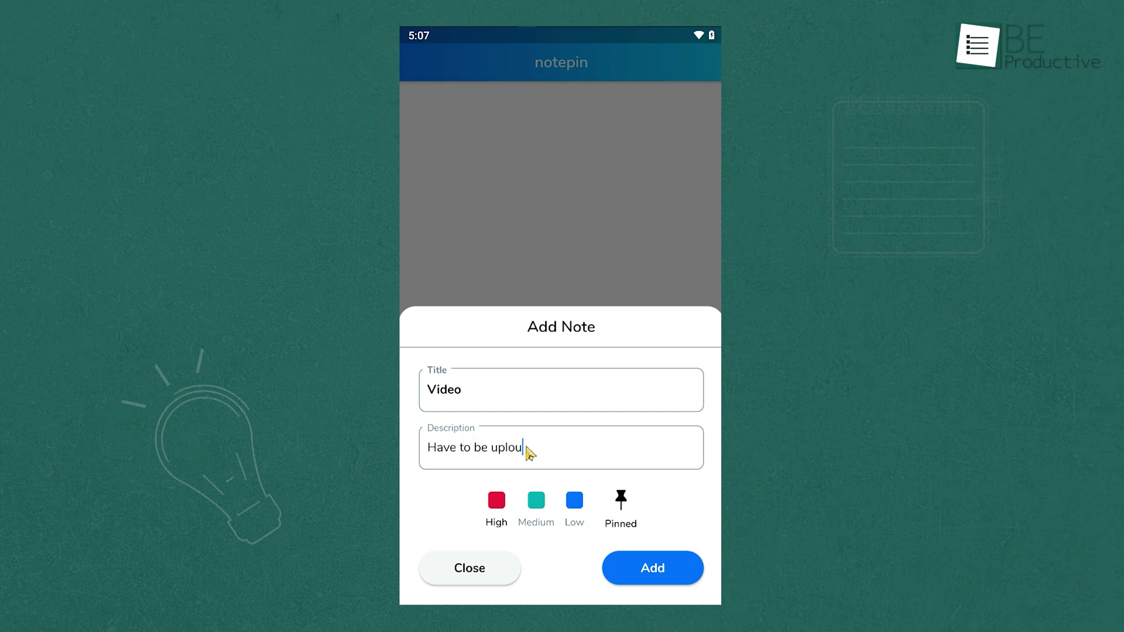
click(539, 508)
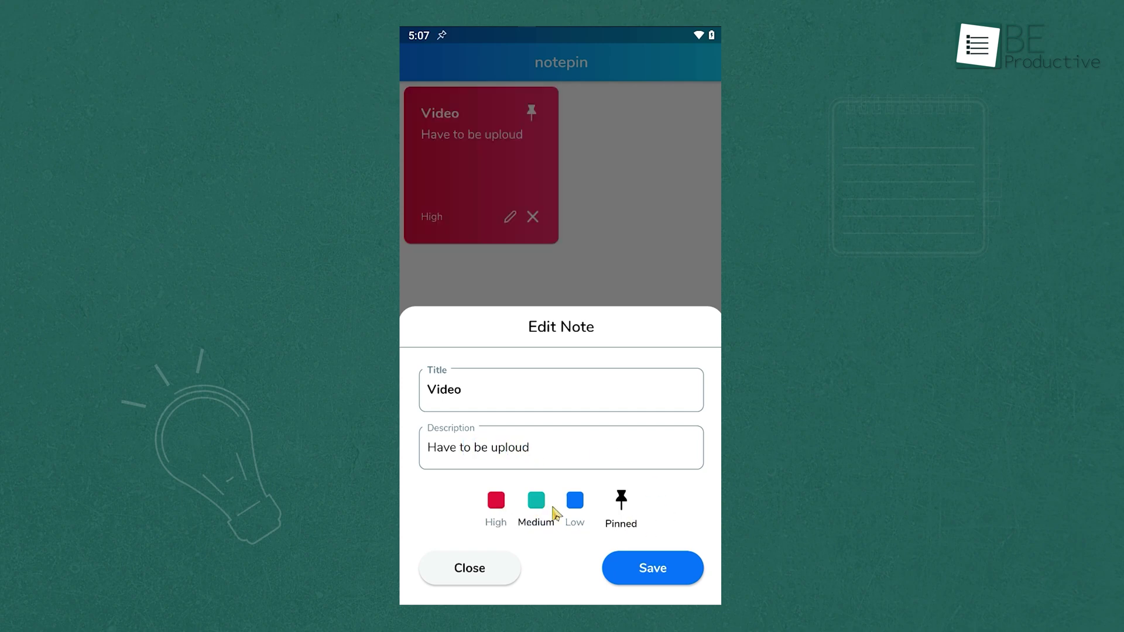
click(635, 566)
click(510, 218)
click(576, 502)
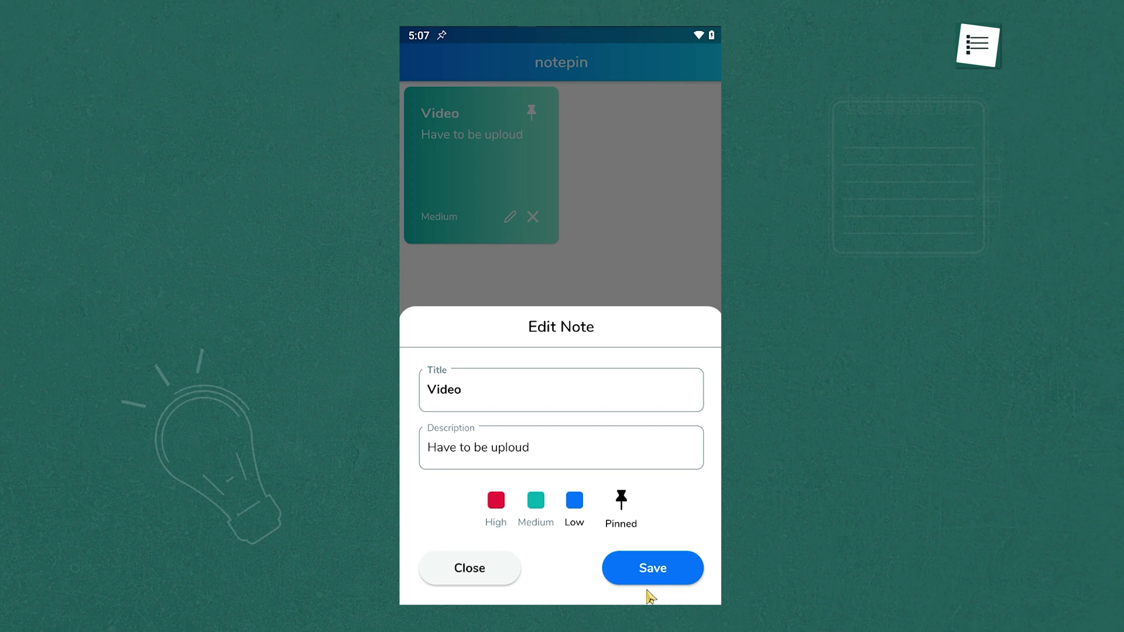
click(650, 570)
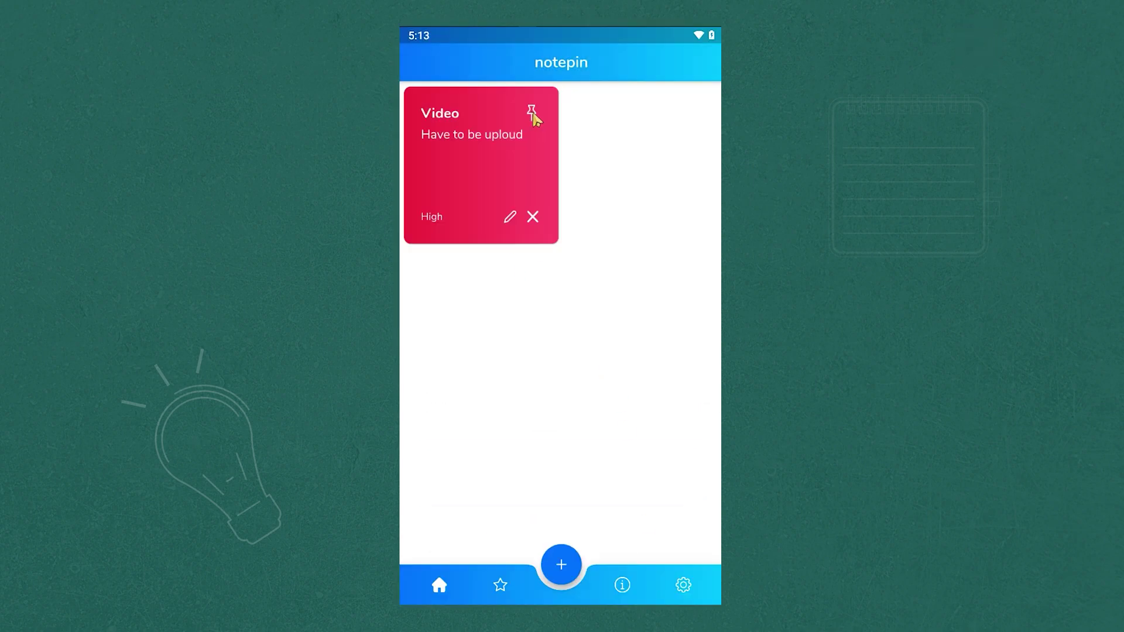
mouse_move(650, 52)
mouse_down()
mouse_move(598, 431)
mouse_move(535, 151)
mouse_up()
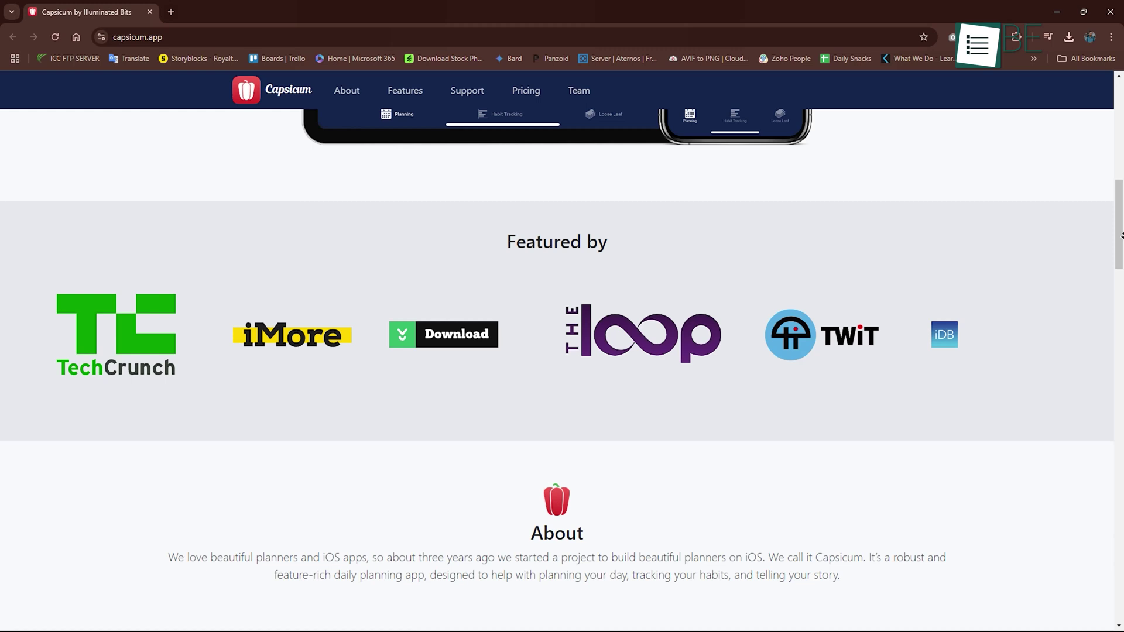
scroll(1122, 235, down, 2)
scroll(1122, 236, down, 2)
scroll(1121, 235, down, 2)
scroll(1122, 236, down, 2)
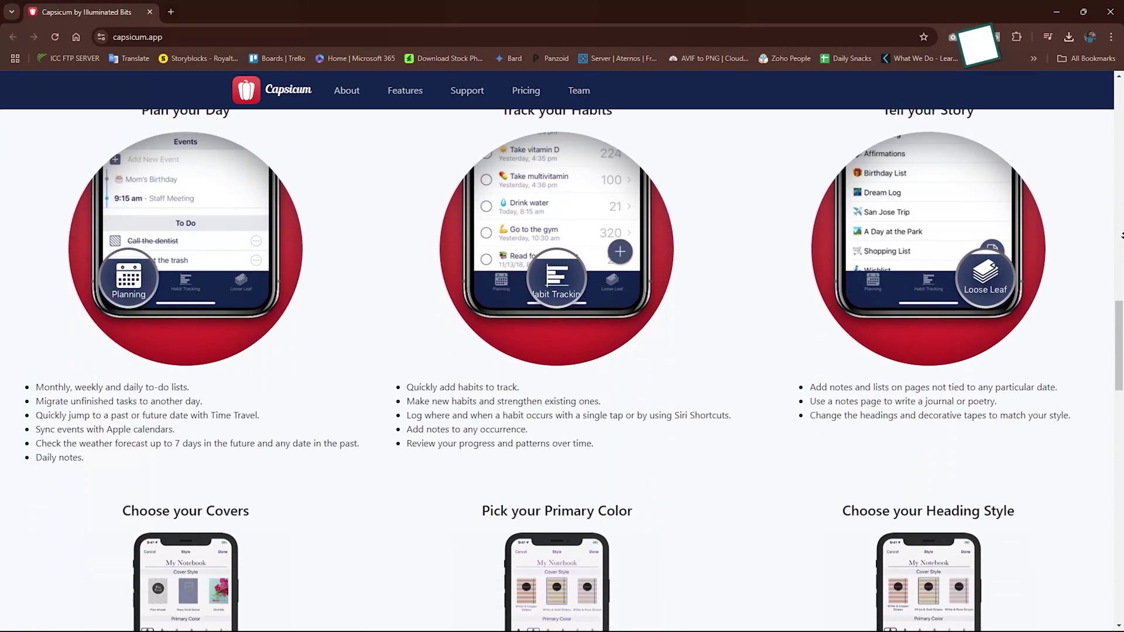
scroll(1122, 236, down, 1)
scroll(1122, 235, down, 2)
scroll(1122, 236, down, 2)
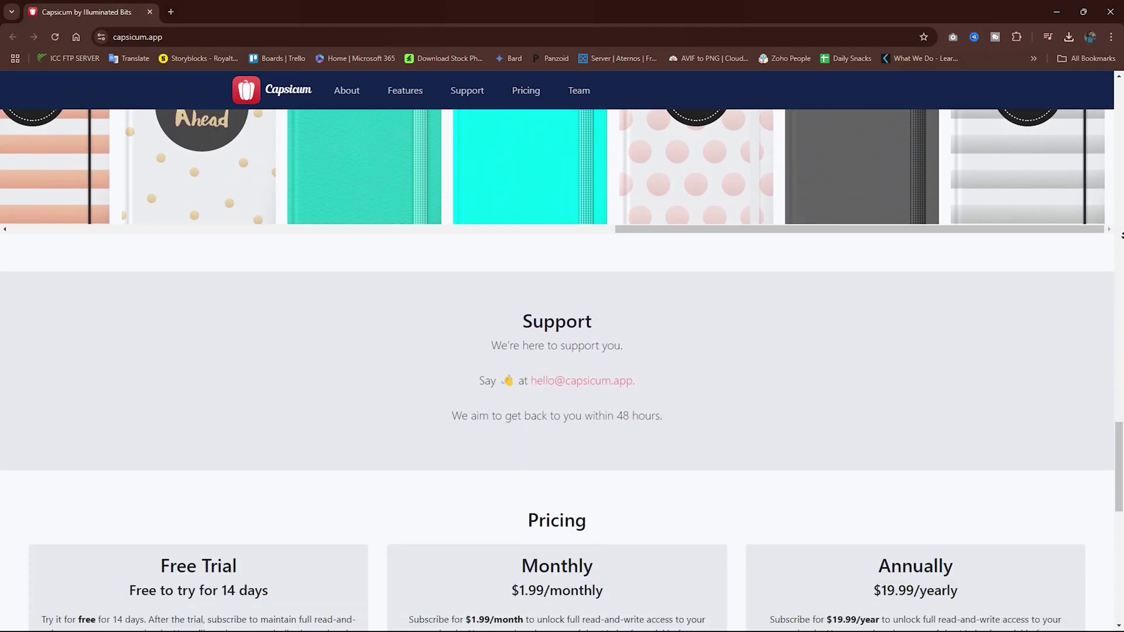
scroll(1123, 235, down, 2)
scroll(1123, 235, down, 2)
scroll(1122, 235, down, 2)
scroll(1123, 235, down, 1)
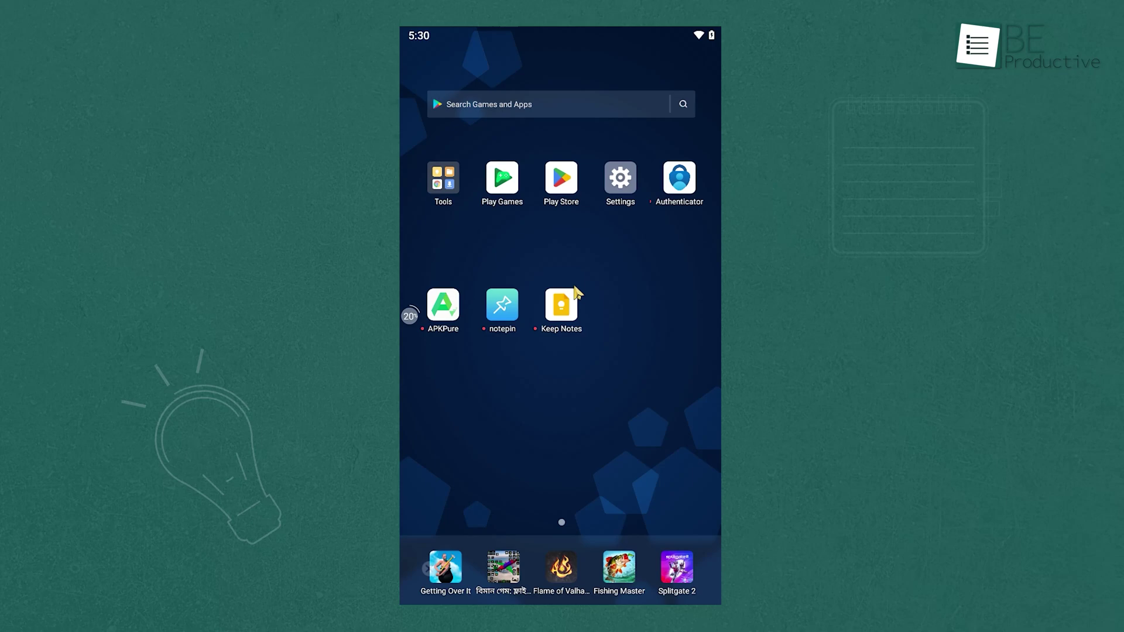
Step: Launch Google Keep, reopen the reminder note, and view its tomorrow 8:00 AM date and time options
click(559, 310)
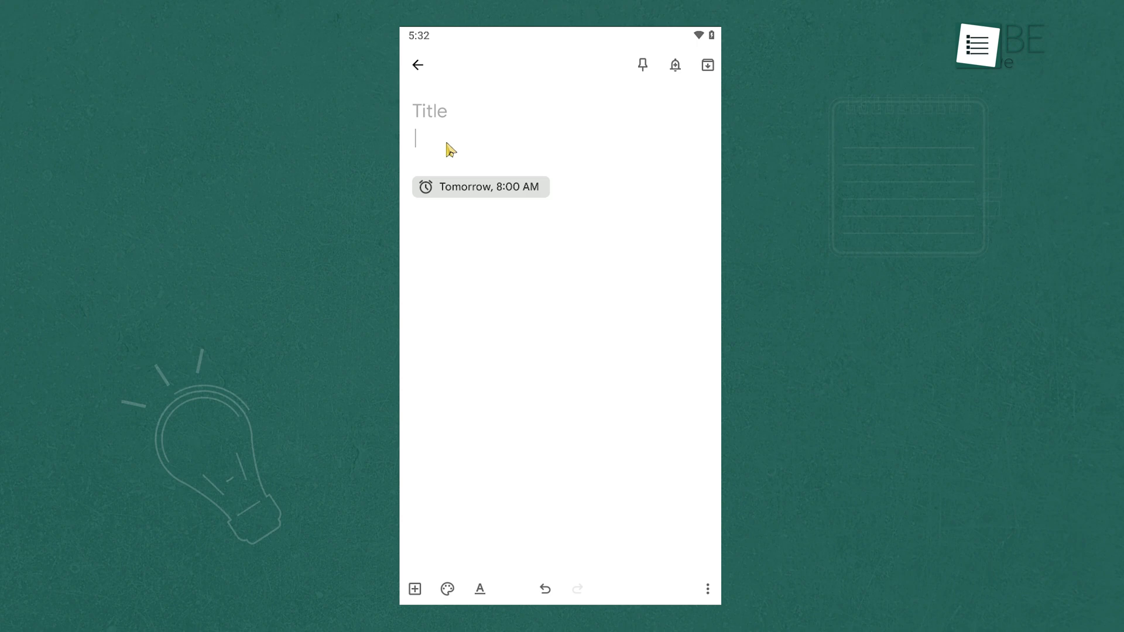
click(417, 67)
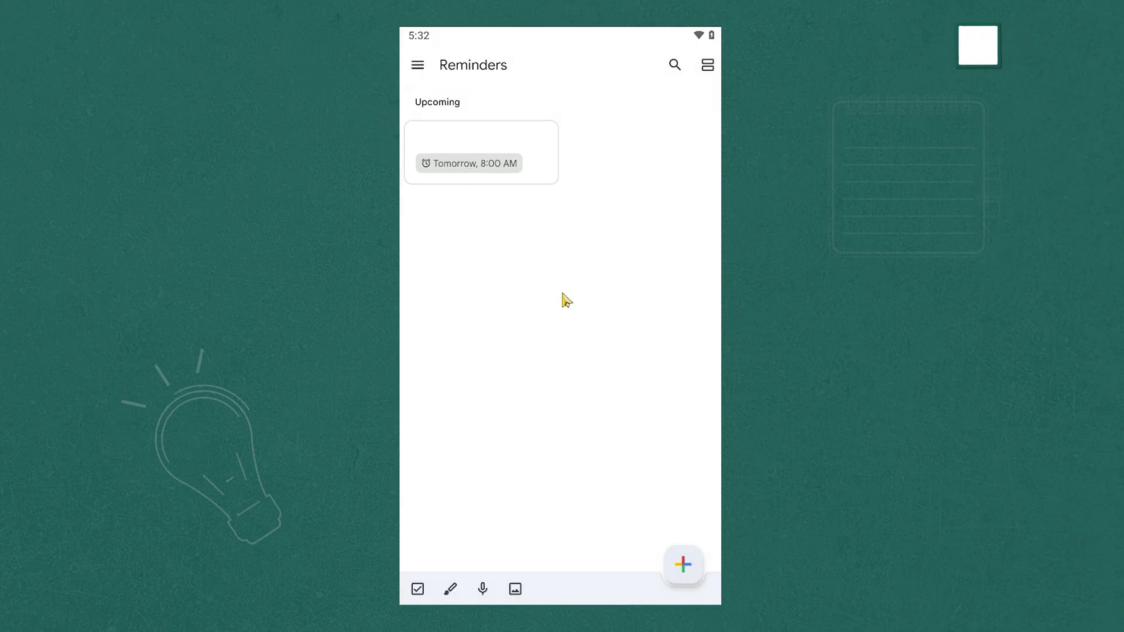
click(493, 146)
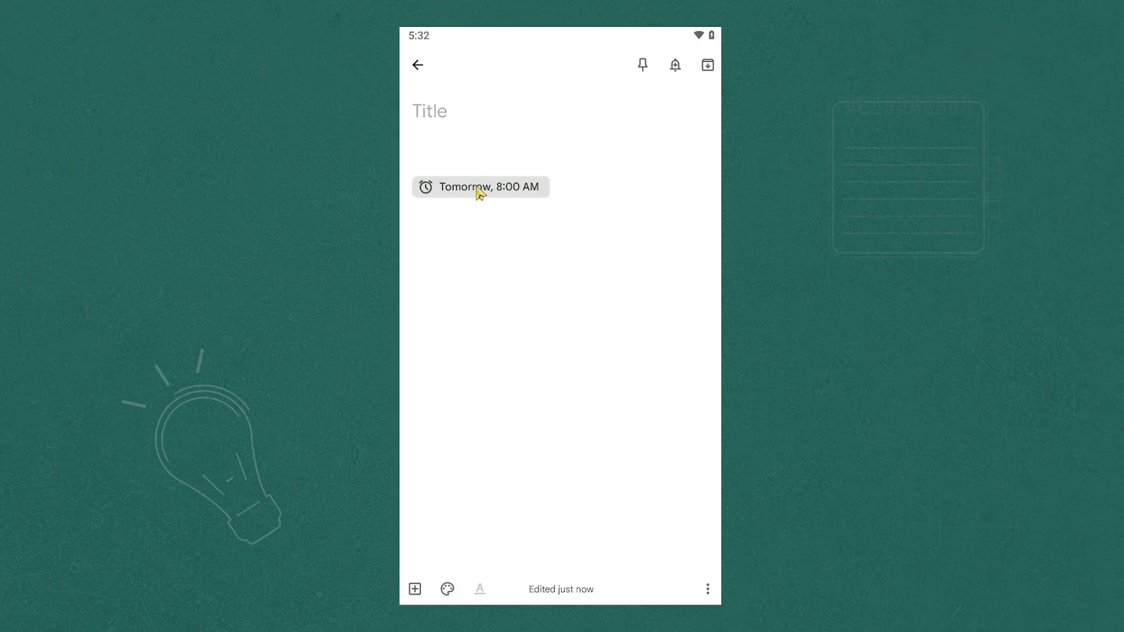
click(478, 194)
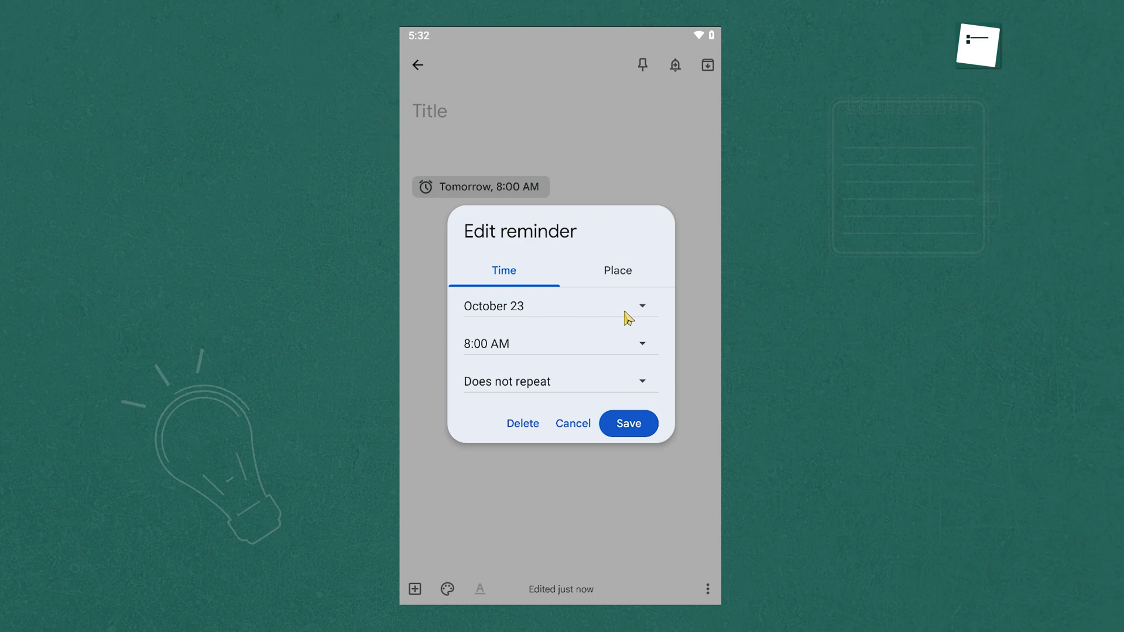
click(627, 314)
click(630, 349)
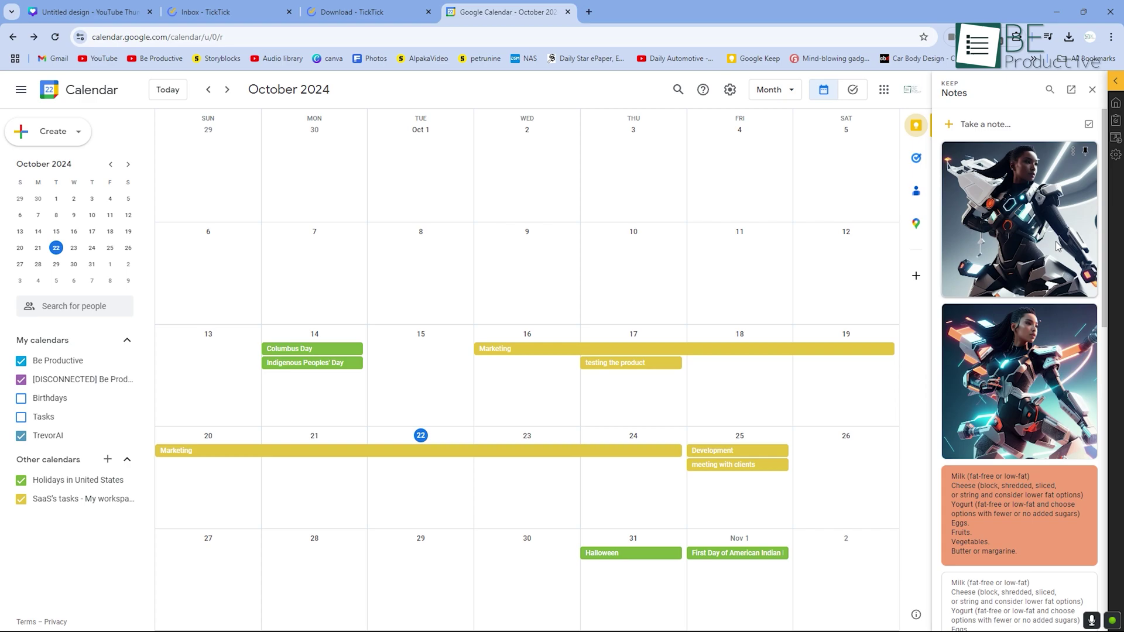
scroll(1058, 248, down, 5)
scroll(1047, 294, down, 3)
scroll(1047, 294, down, 2)
scroll(1047, 294, down, 3)
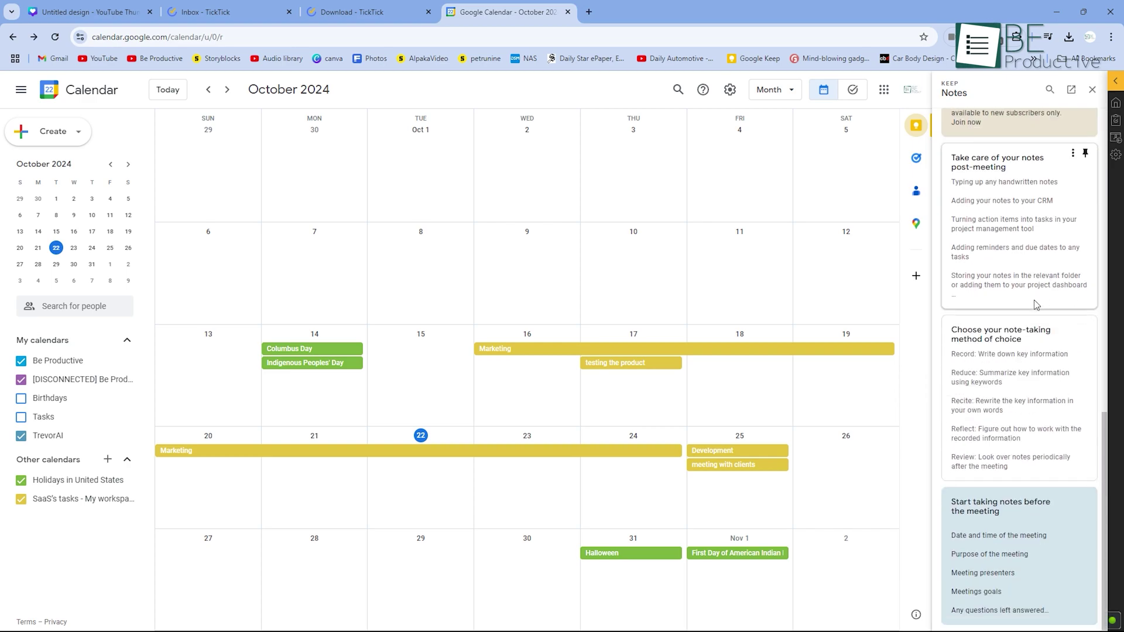
scroll(1035, 304, up, 3)
scroll(1035, 305, up, 5)
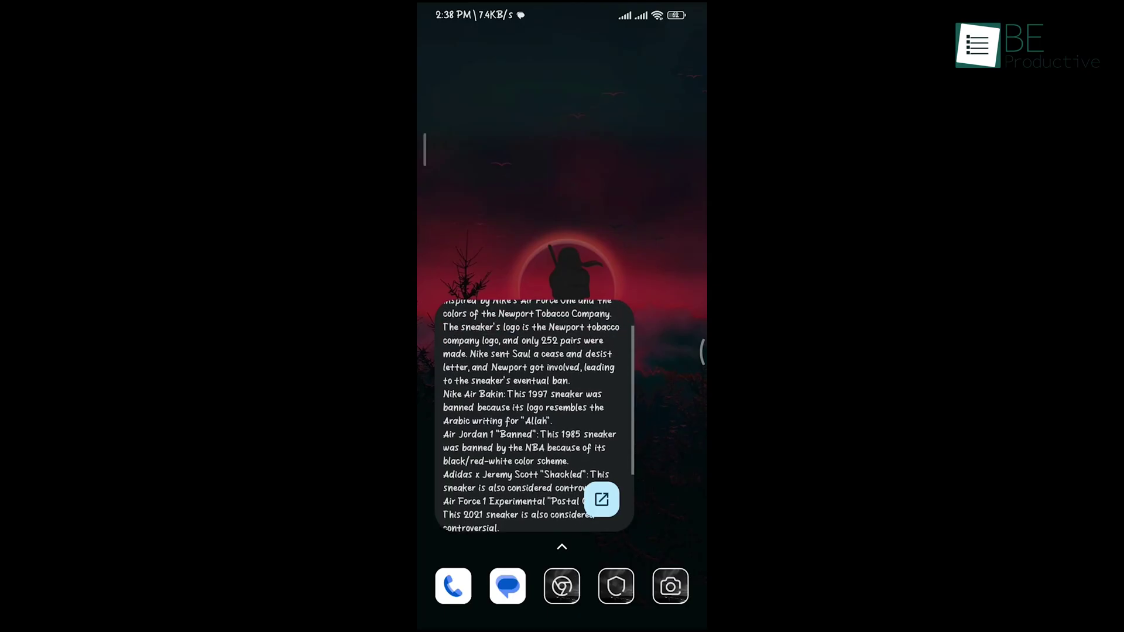
scroll(531, 413, up, 2)
scroll(532, 412, down, 1)
scroll(532, 413, up, 2)
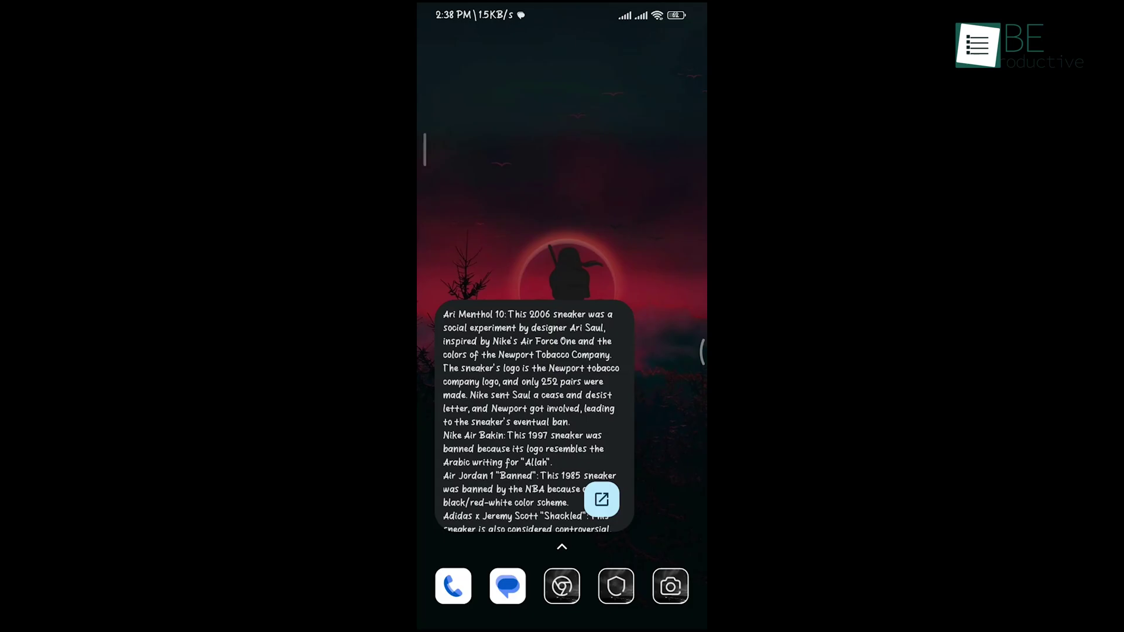
scroll(532, 413, down, 1)
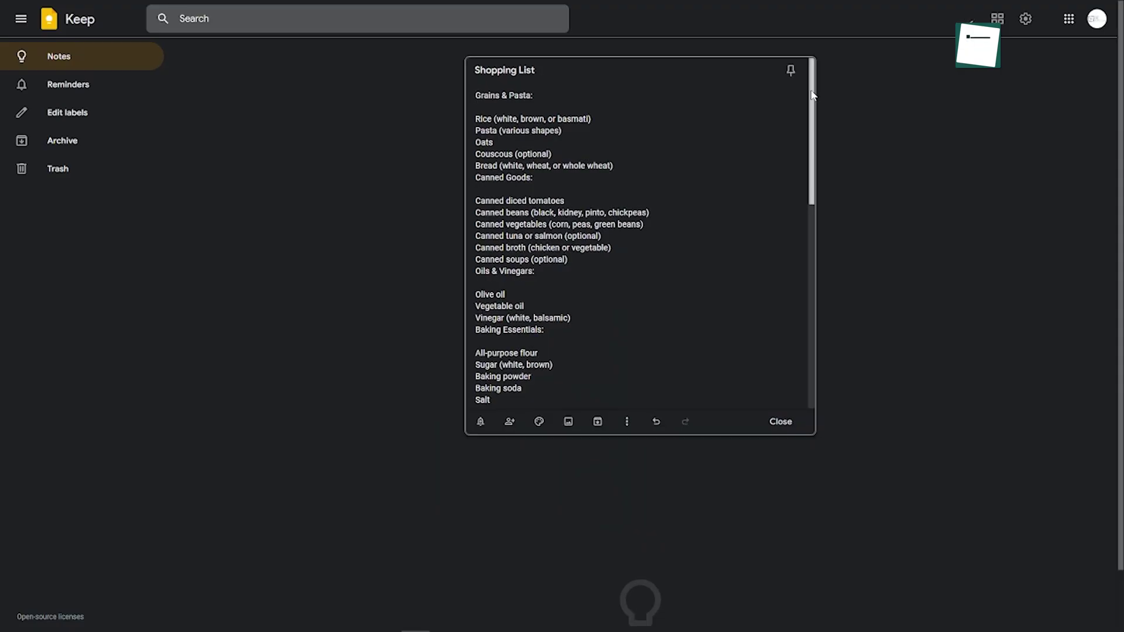
scroll(812, 107, down, 1)
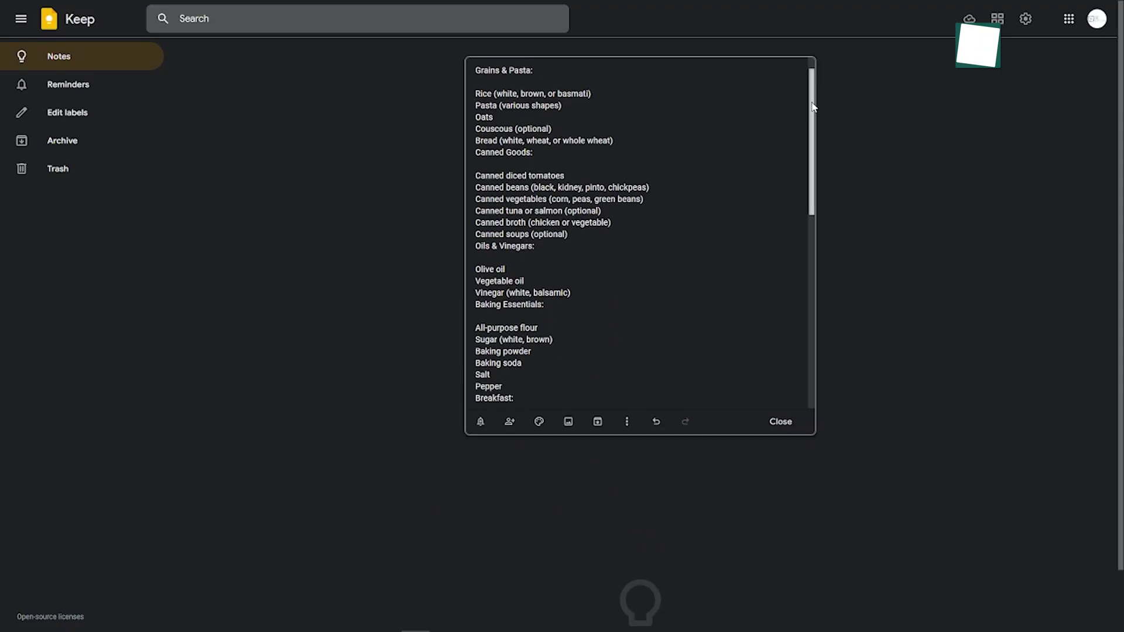
drag(813, 107, 809, 173)
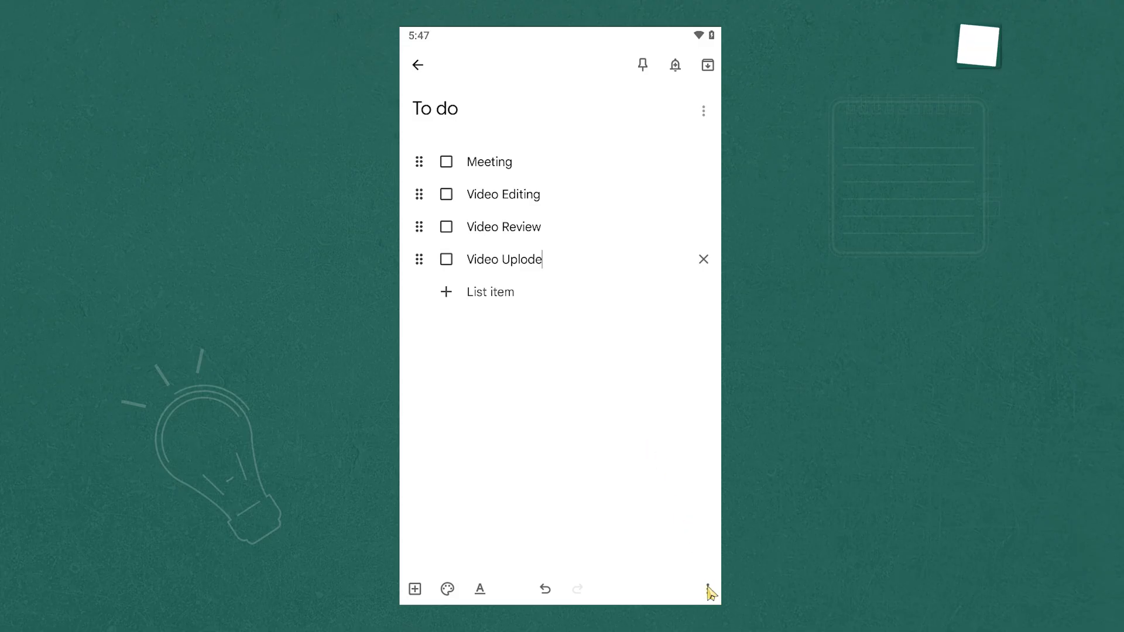
click(710, 591)
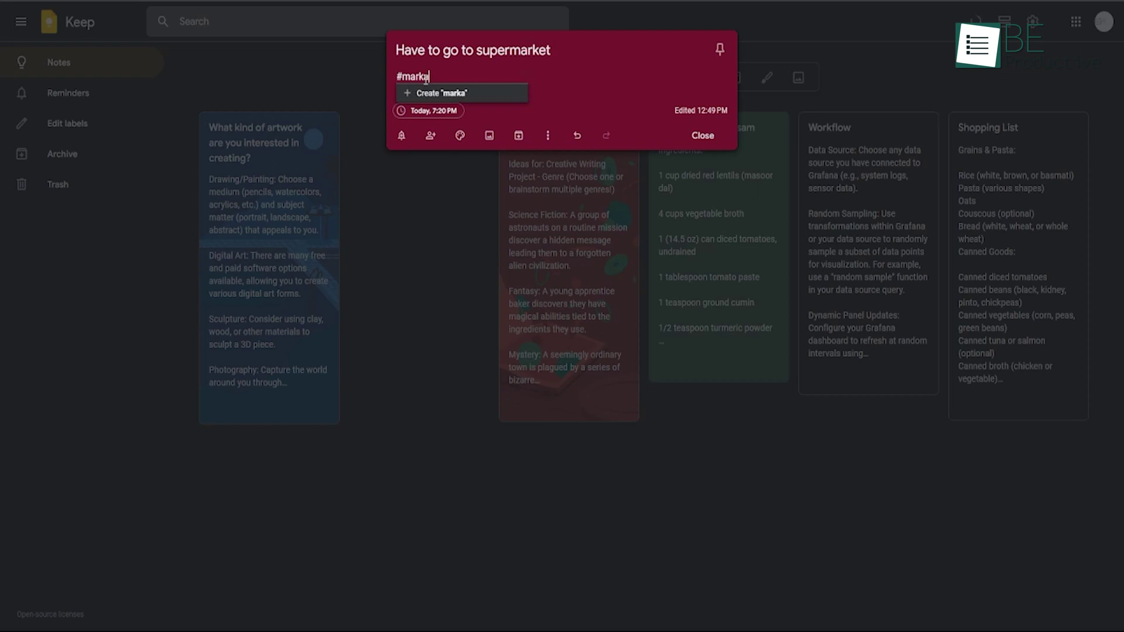
scroll(812, 123, down, 3)
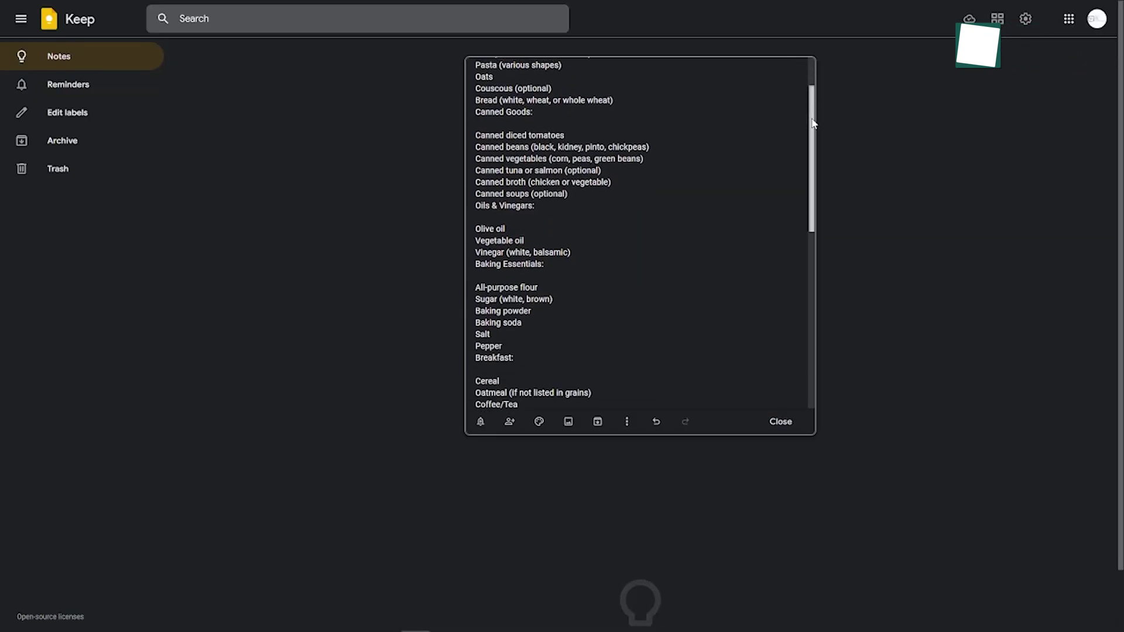
drag(813, 123, 810, 183)
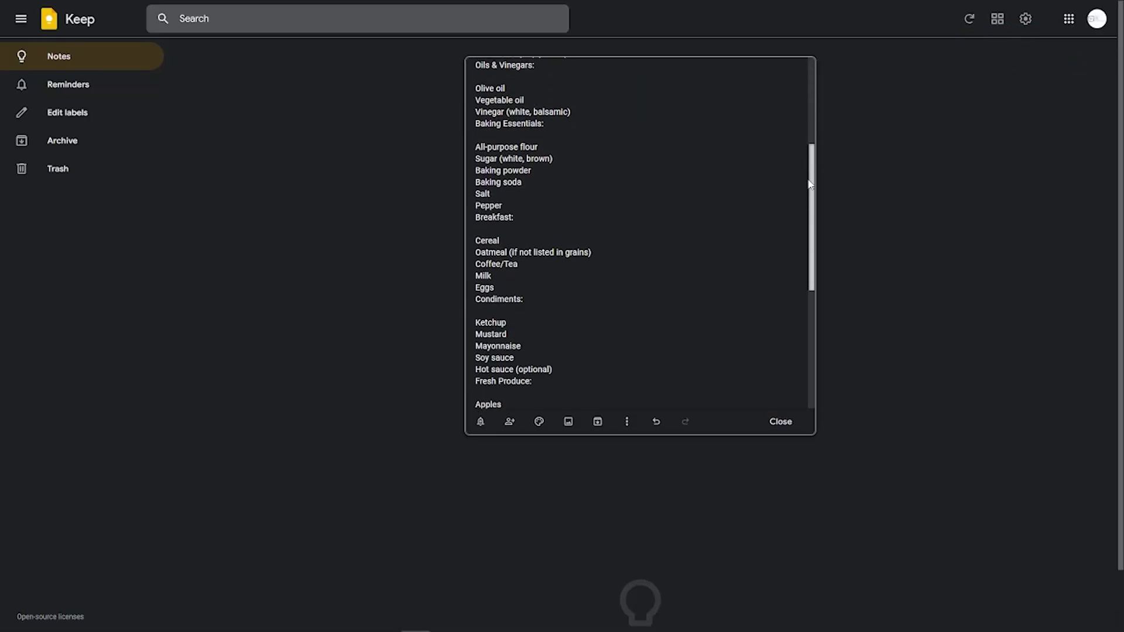
drag(809, 183, 805, 303)
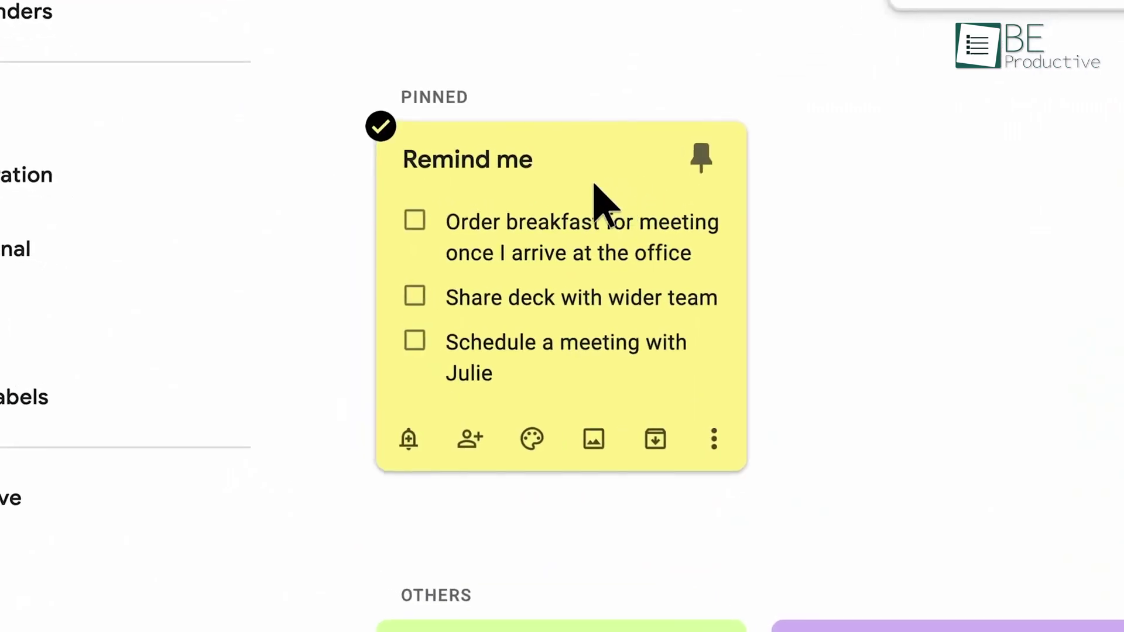
click(595, 186)
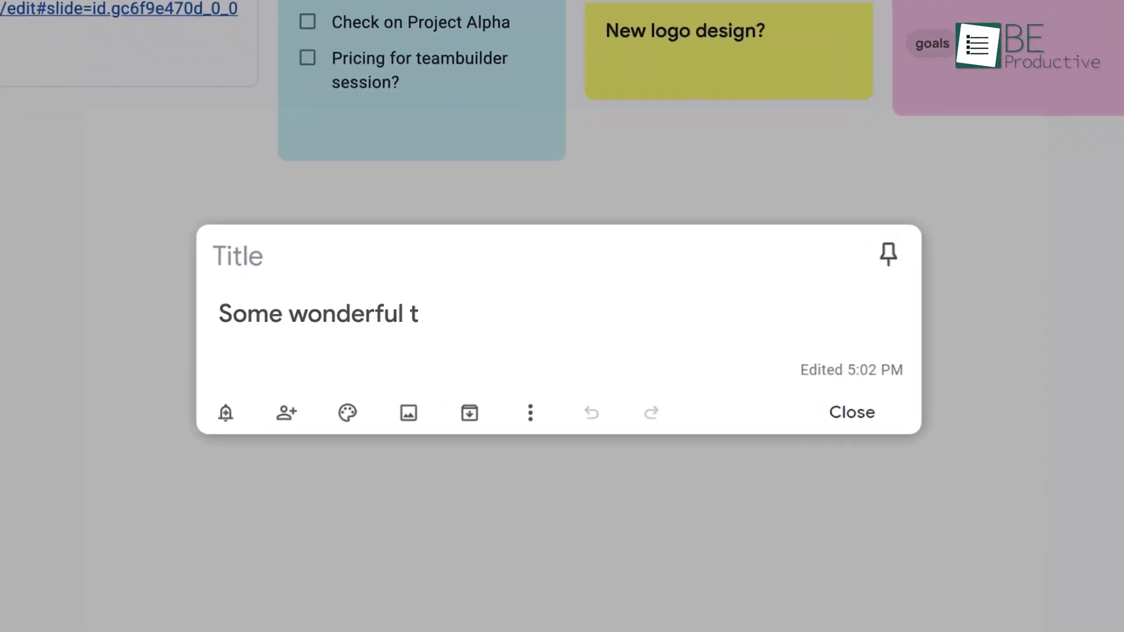
text(how t)
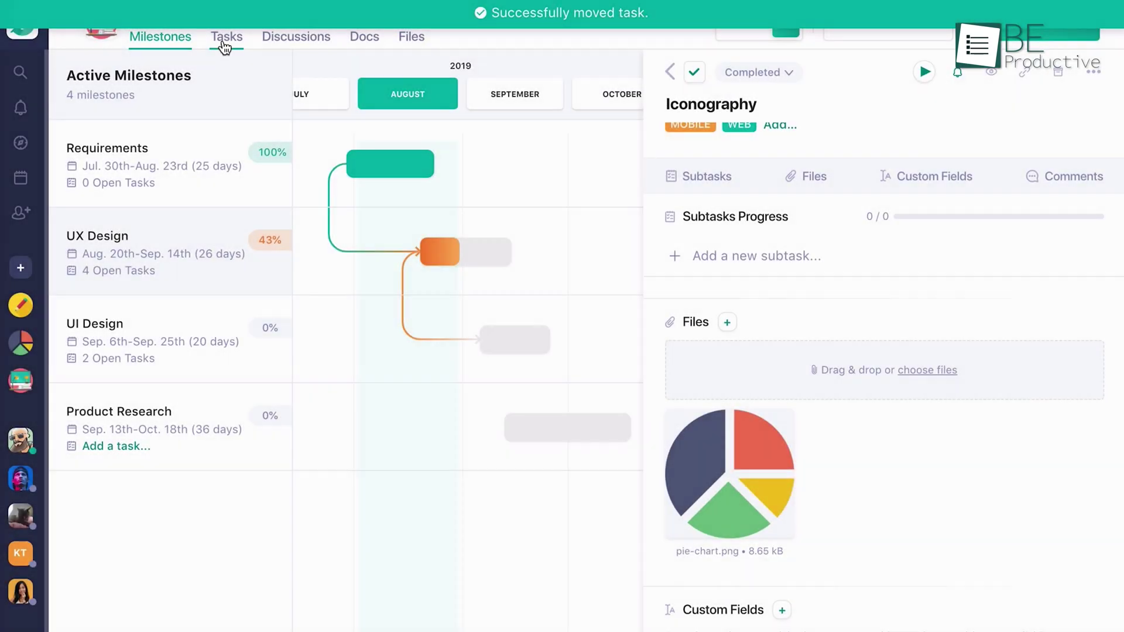